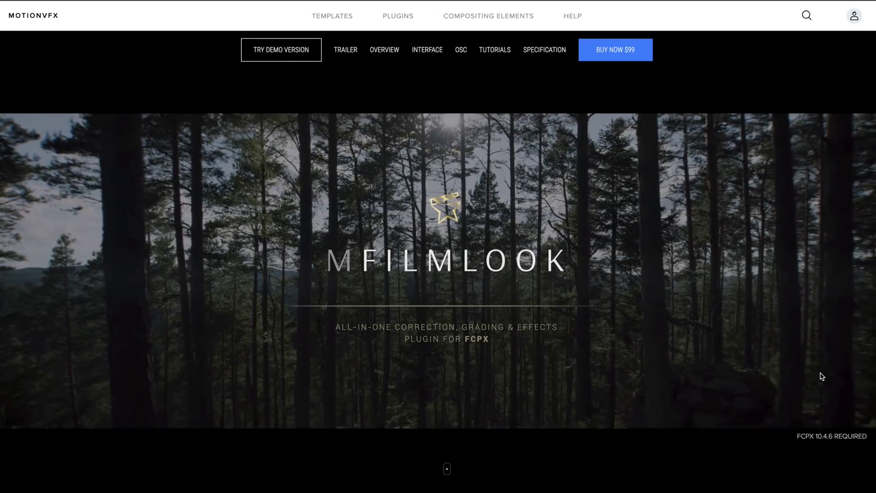
Scroll the mFilmLook page down to the photo of Final Cut Pro on a monitor.
scroll(822, 376, "down", 2)
scroll(821, 278, "down", 7)
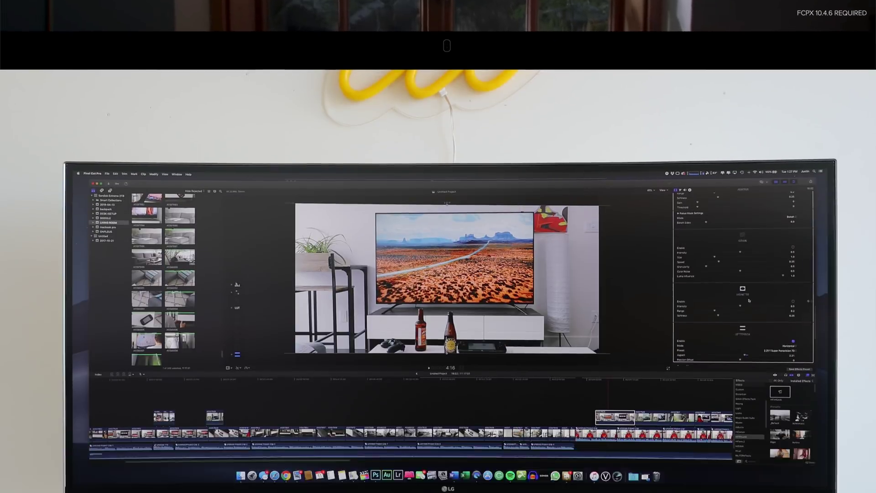
scroll(438, 274, "down", 2)
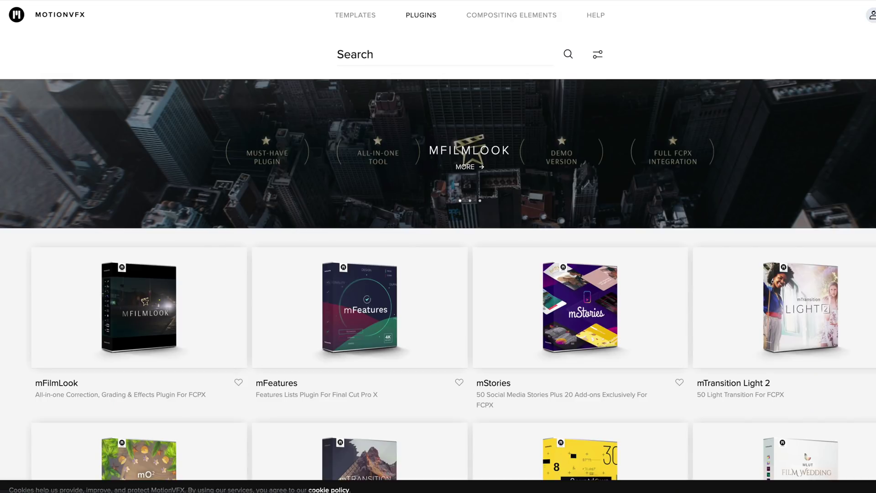
Scroll the plugin catalogue grid down to the row with mForm and mGlass.
scroll(438, 279, "down", 2)
scroll(438, 280, "down", 5)
scroll(438, 279, "down", 3)
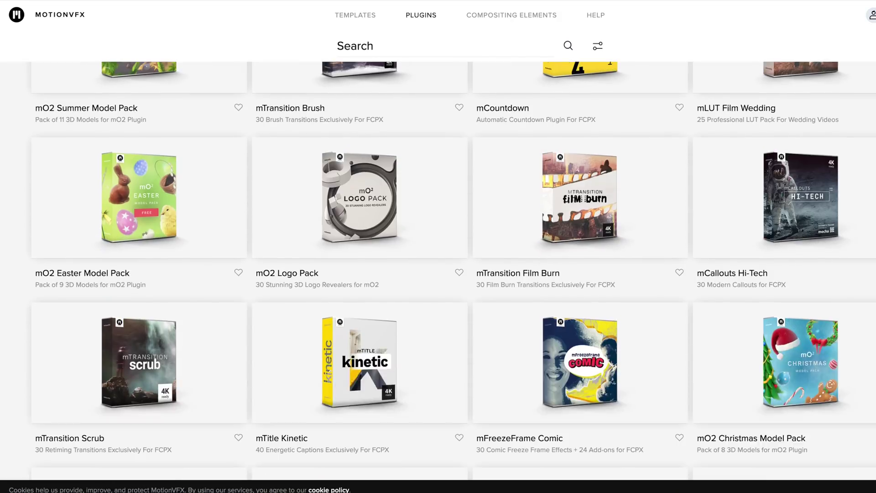
scroll(438, 279, "down", 2)
scroll(438, 279, "down", 3)
scroll(438, 280, "down", 5)
scroll(438, 279, "down", 3)
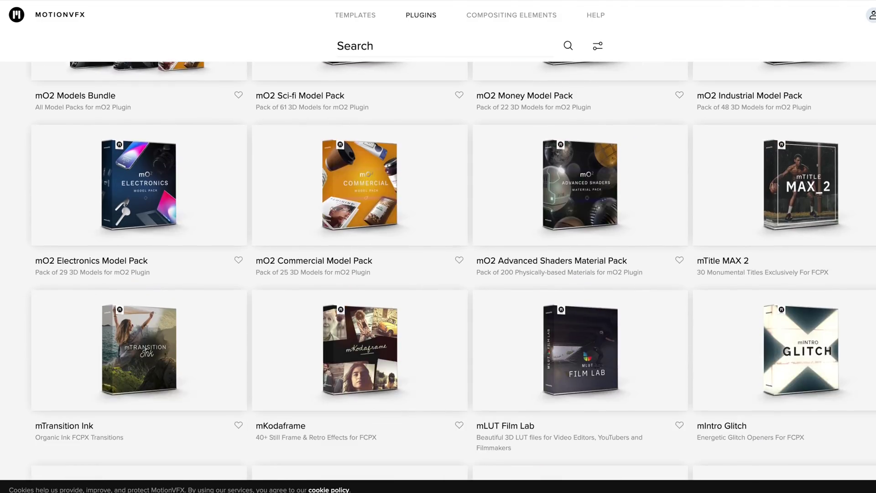
scroll(438, 279, "down", 4)
scroll(437, 279, "down", 4)
scroll(438, 279, "down", 2)
scroll(438, 279, "down", 4)
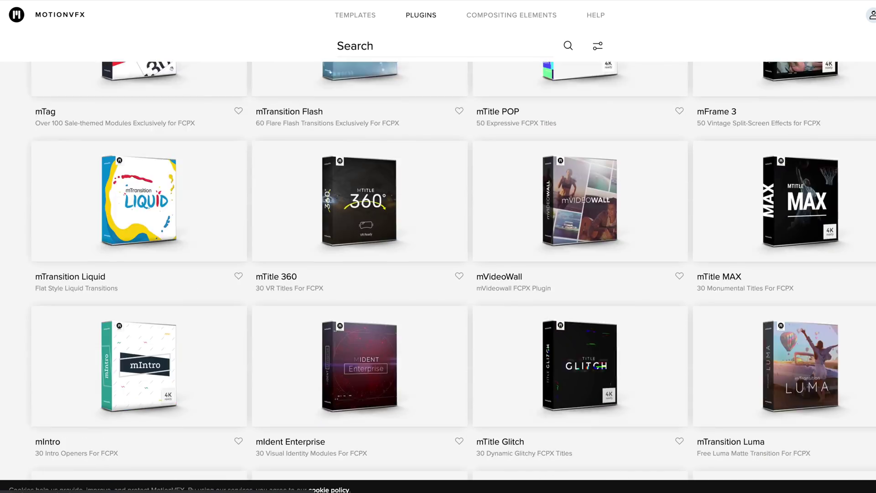
scroll(438, 279, "down", 2)
scroll(438, 279, "down", 6)
scroll(438, 279, "down", 8)
scroll(438, 280, "down", 8)
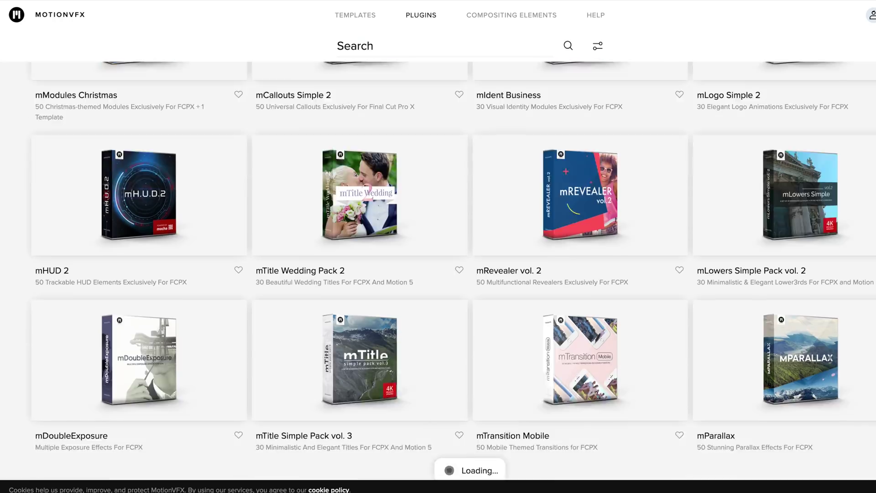
scroll(438, 279, "down", 6)
scroll(438, 279, "down", 7)
scroll(438, 279, "down", 4)
scroll(438, 279, "down", 7)
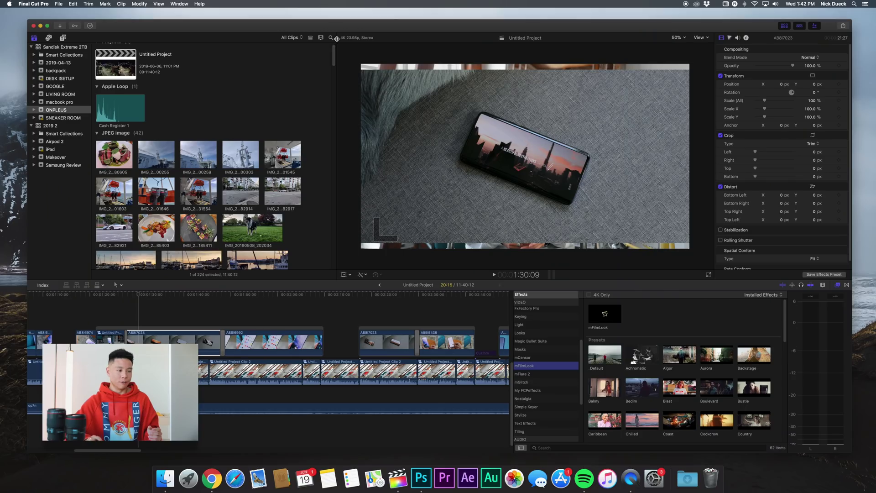
Drag mFilmLook onto the phone clip and dismiss its First Steps hints.
left_click_drag(337, 38, 227, 39)
mouse_move(604, 314)
left_mouse_down()
mouse_move(259, 353)
mouse_move(164, 341)
left_mouse_up()
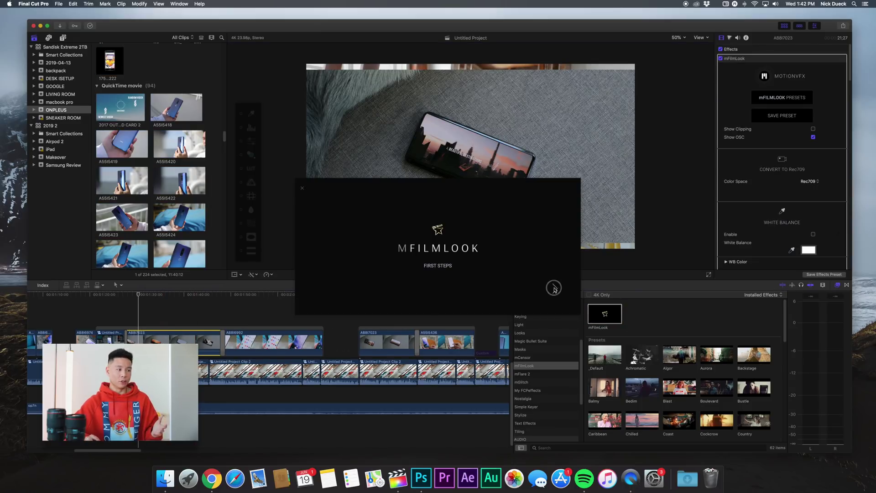
left_click(554, 288)
left_click(554, 288)
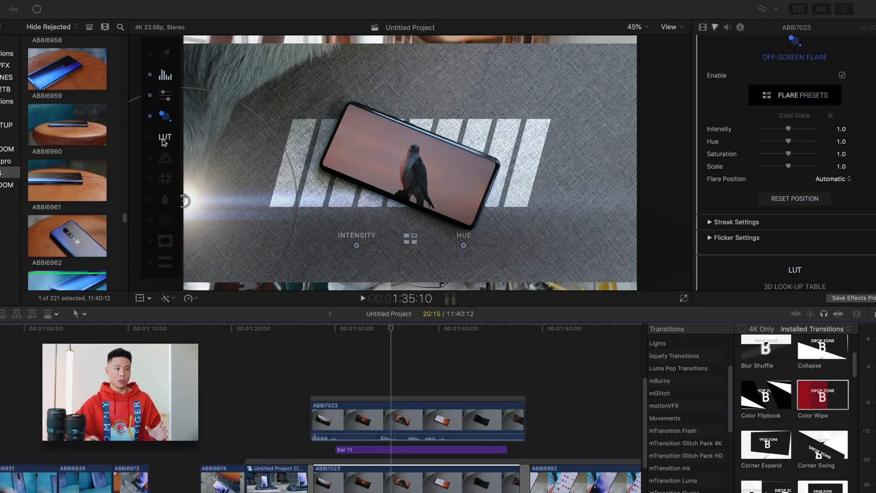
Enable the LUT, chromatic aberration and lens distortion options in mFilmLook.
left_click(165, 138)
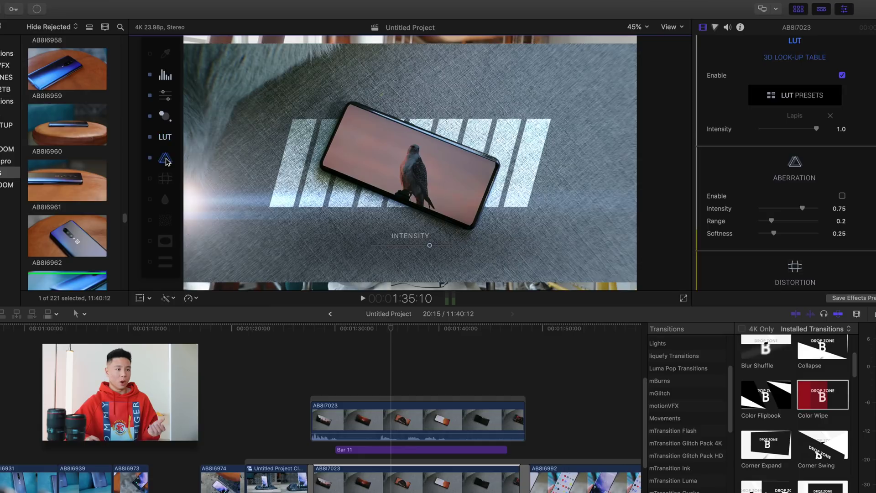
left_click(164, 158)
left_click(166, 179)
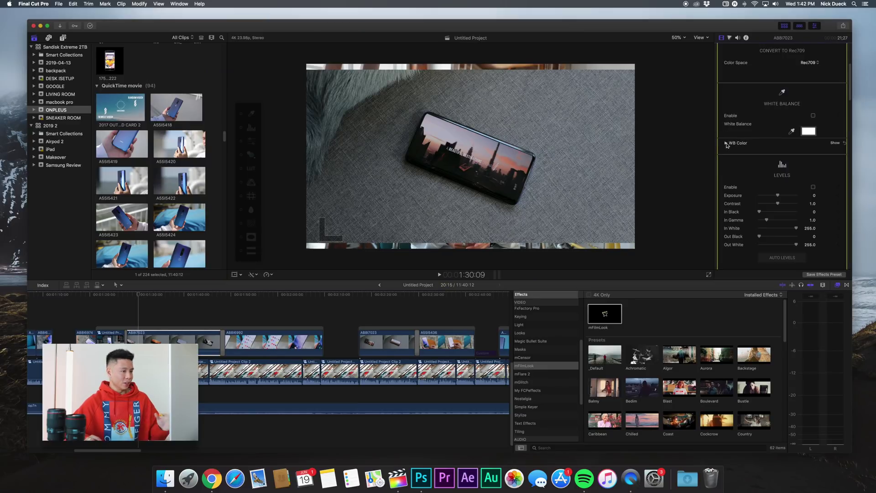
Lower exposure, raise saturation to 1.21, reduce sharpness and enable Off-Screen Flare in mFilmLook.
scroll(757, 146, "down", 2)
scroll(766, 136, "down", 3)
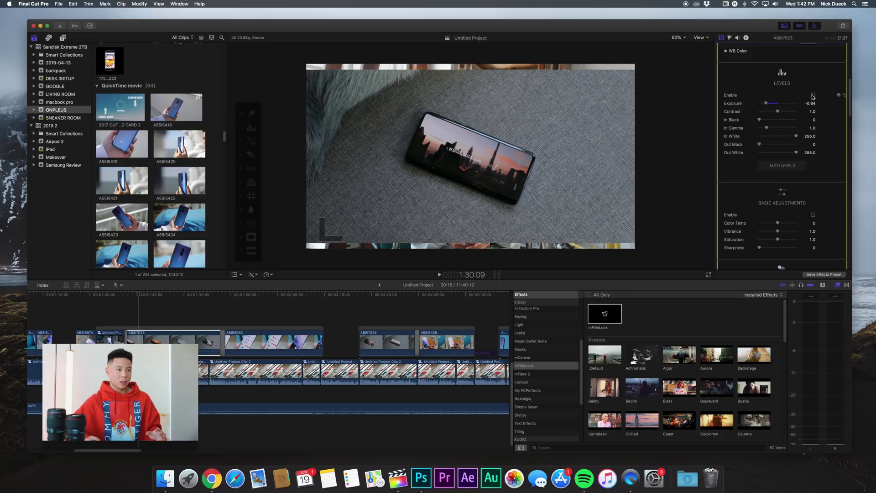
scroll(799, 112, "down", 5)
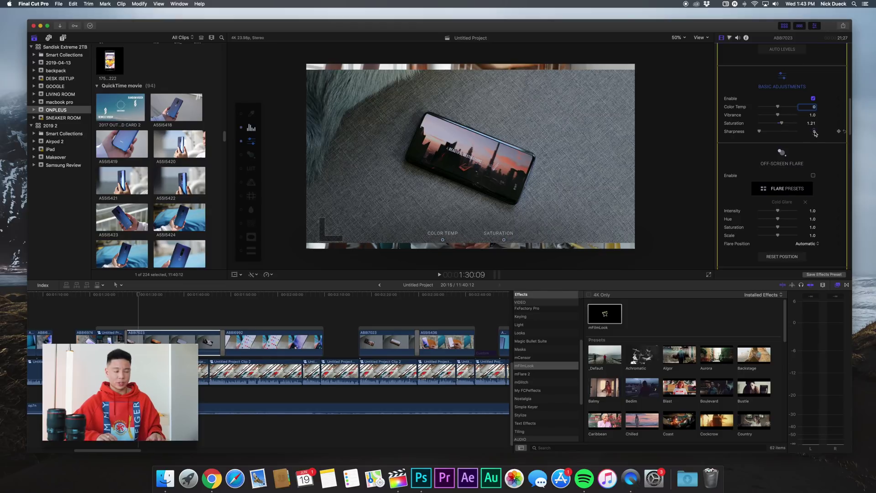
left_click_drag(759, 131, 764, 132)
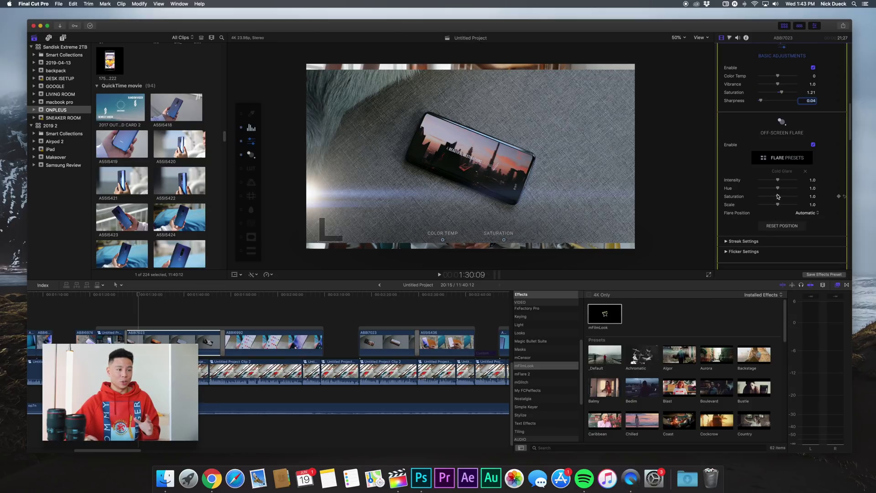
scroll(780, 190, "down", 3)
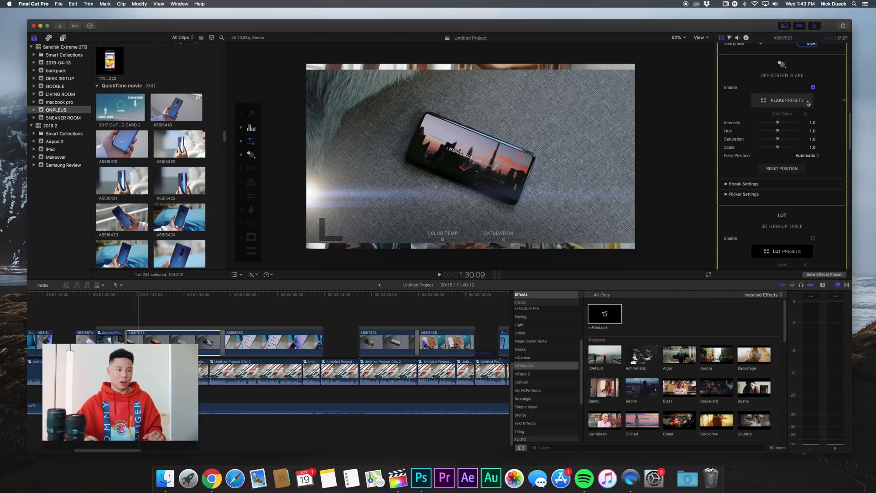
Turn off the off-screen flare and browse the mFilmLook LUT presets.
left_click(813, 88)
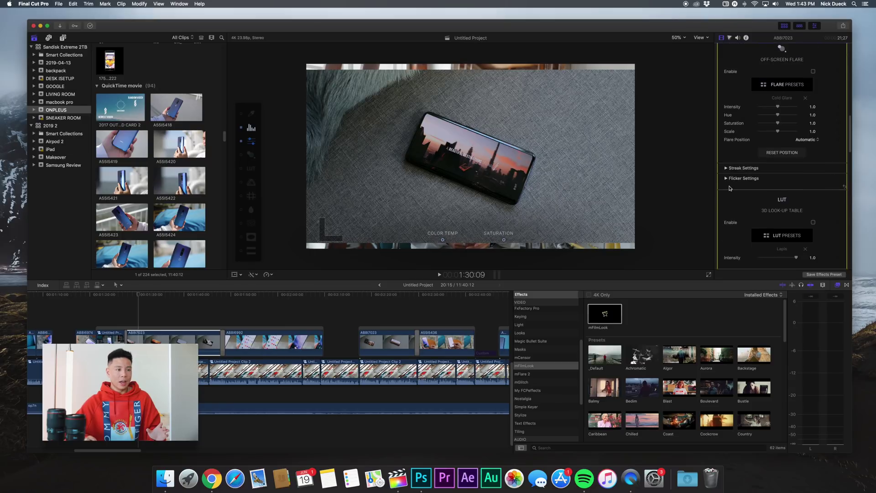
scroll(728, 188, "down", 4)
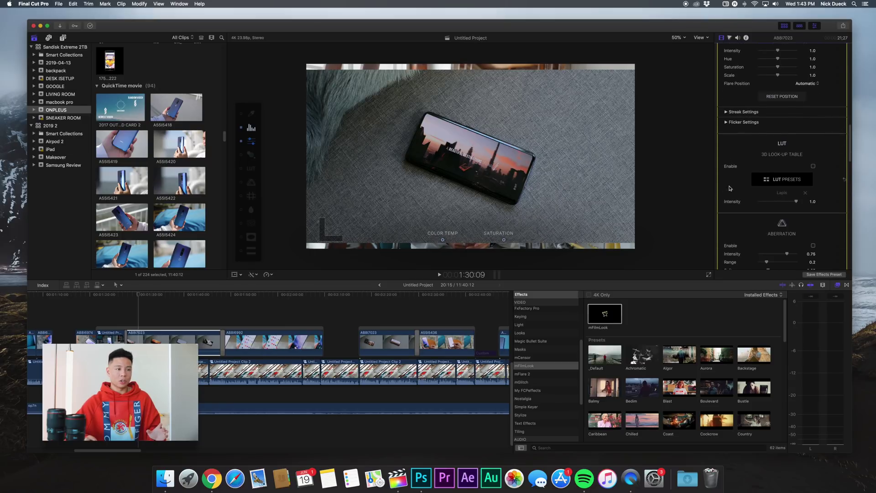
left_click(792, 184)
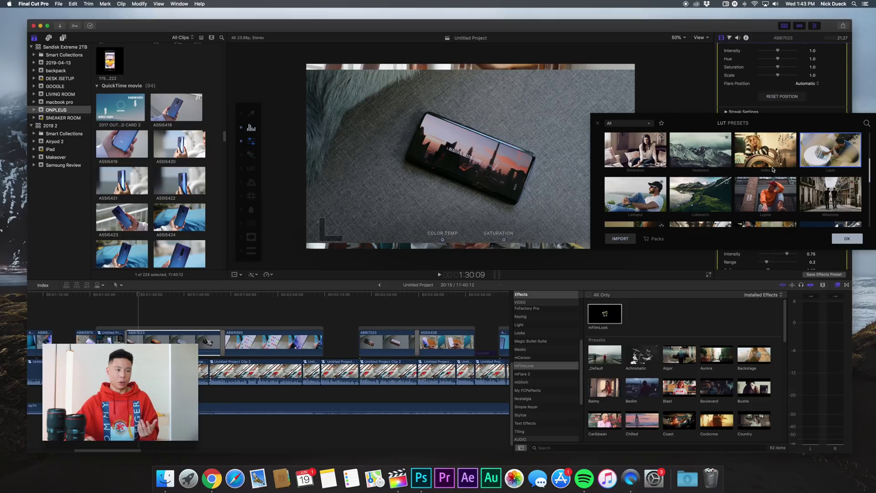
scroll(772, 170, "down", 10)
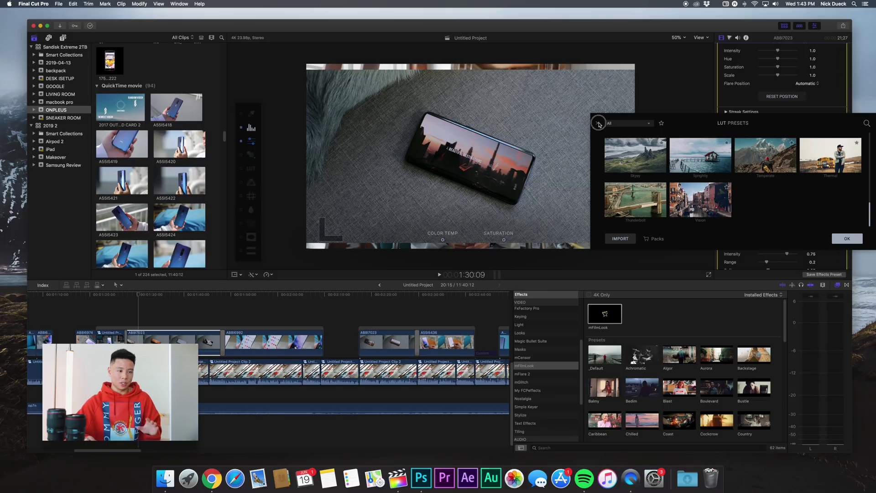
left_click(598, 124)
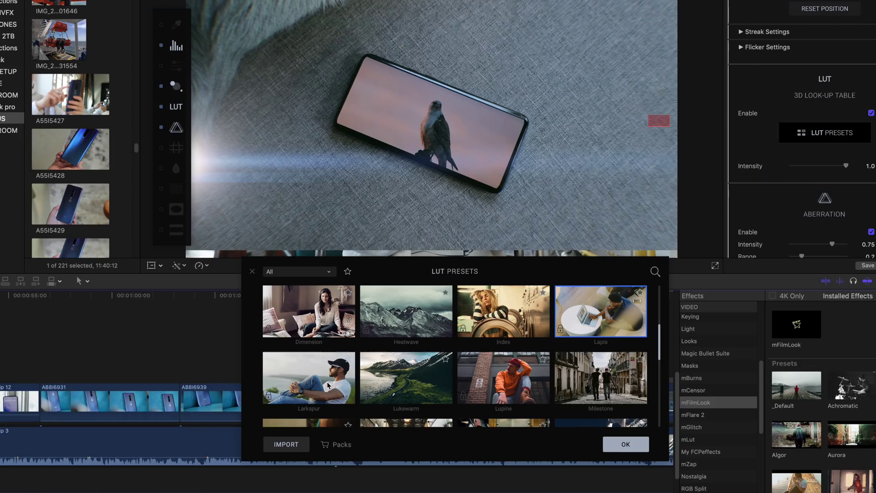
Import a new LUT file into the Pack 1 category.
left_click(286, 444)
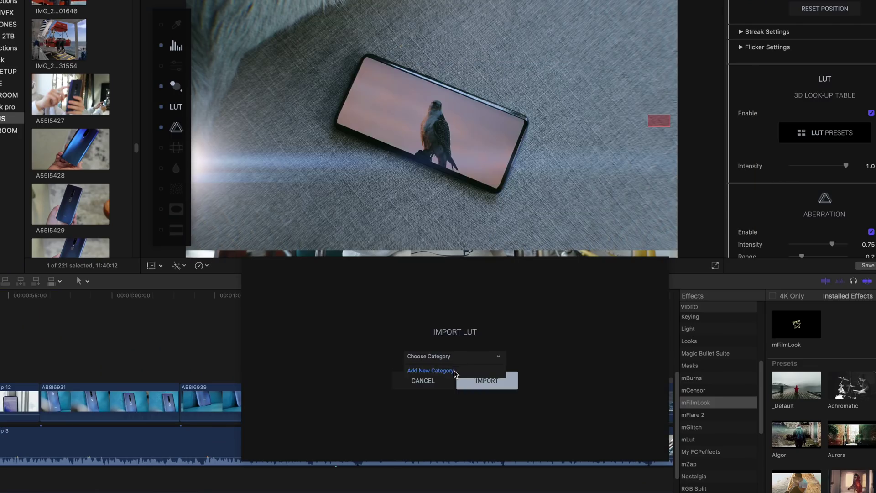
left_click(430, 371)
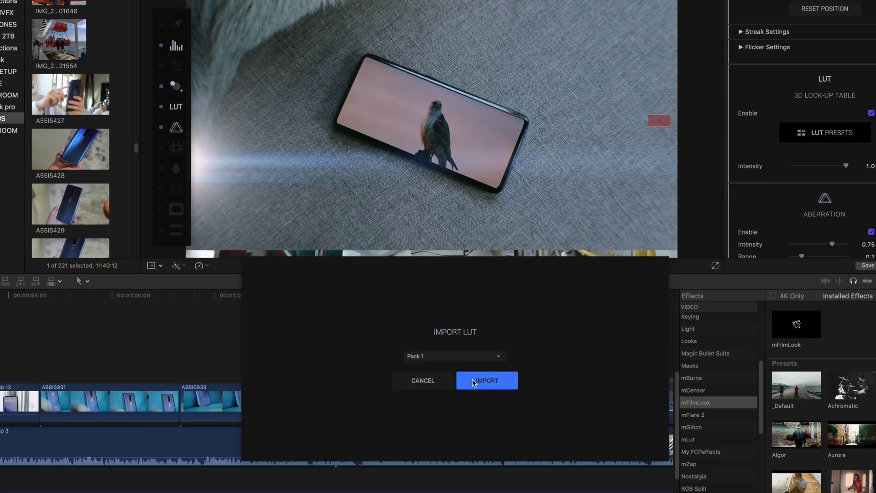
left_click(473, 381)
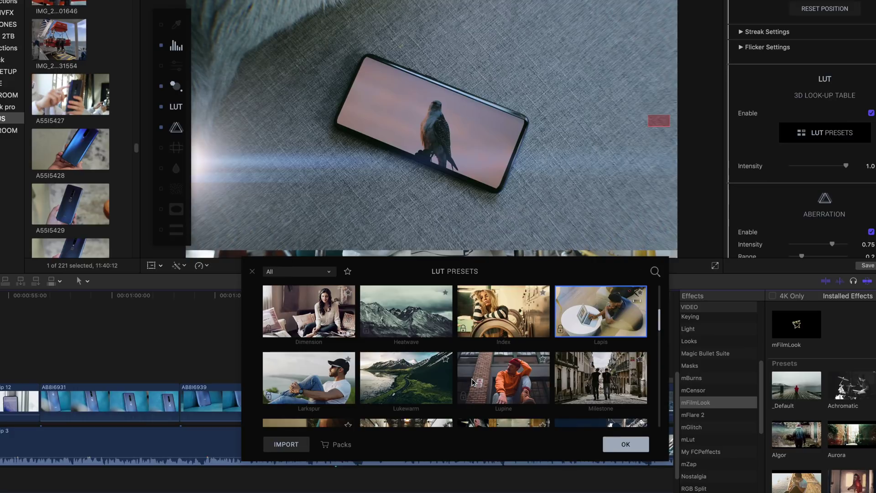
Filter the LUT list to Pack 1 and try the bexley and Blue Sky-512 LUTs.
left_click(309, 272)
left_click(276, 307)
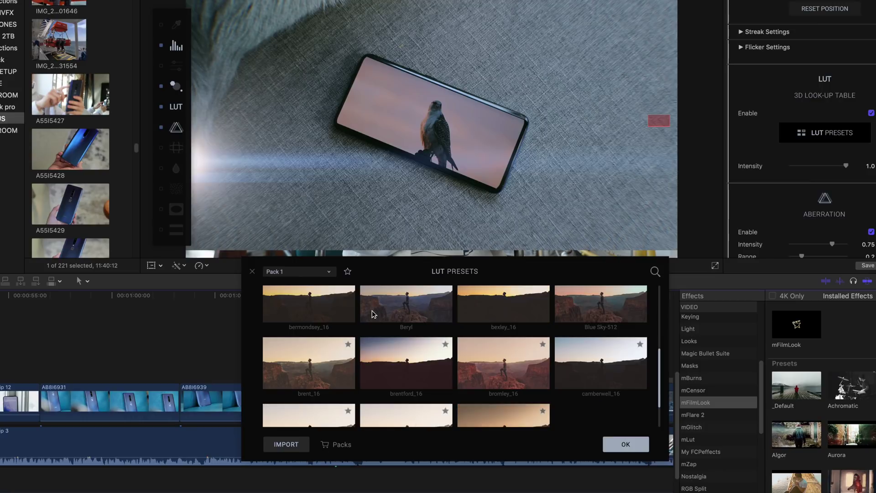
left_click(505, 308)
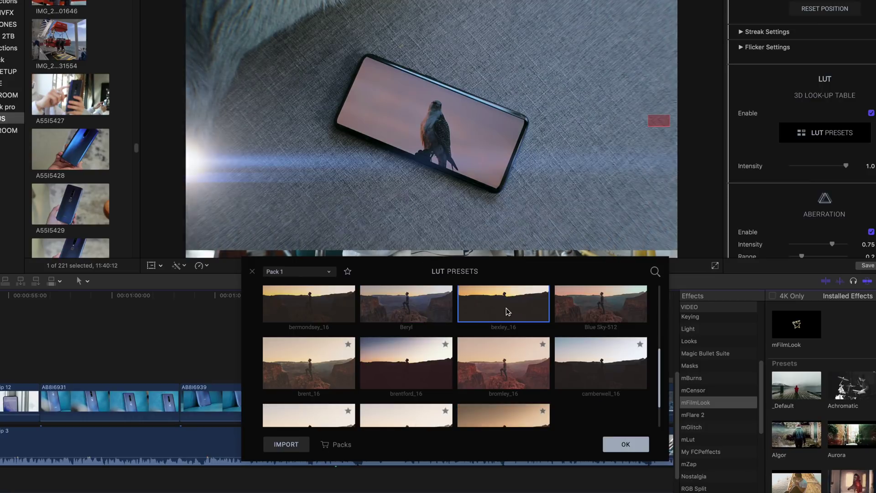
left_click(581, 312)
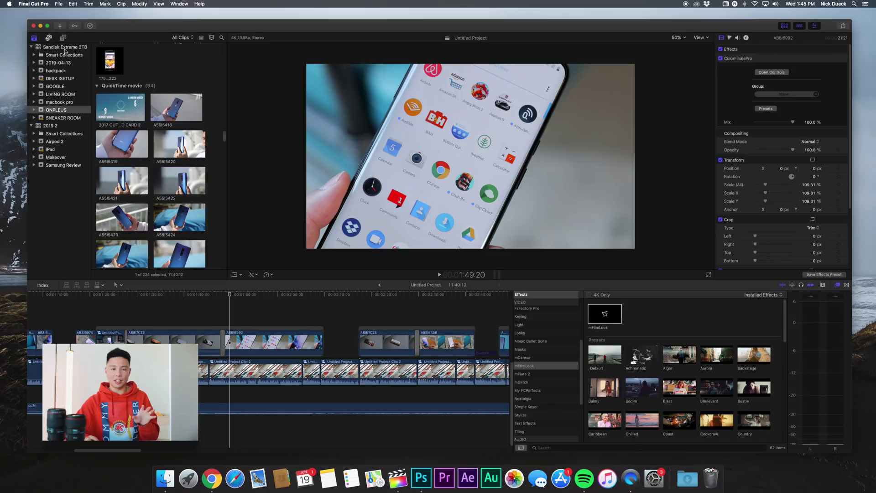
Open Titles and Generators with Option-Command-1 to show the mCallouts Simple 2 collection.
key("super+alt+1")
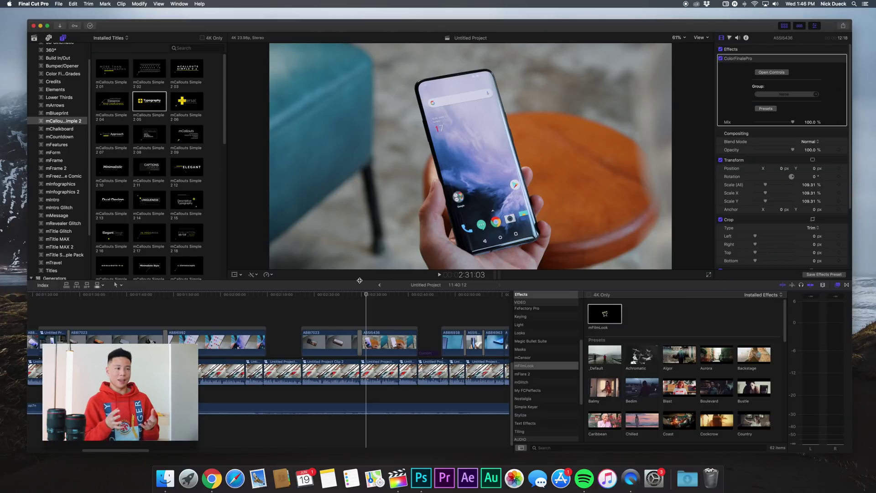
Place the mCallouts Simple 2 05 callout above the phone clip and trim its end shorter.
left_click(155, 103)
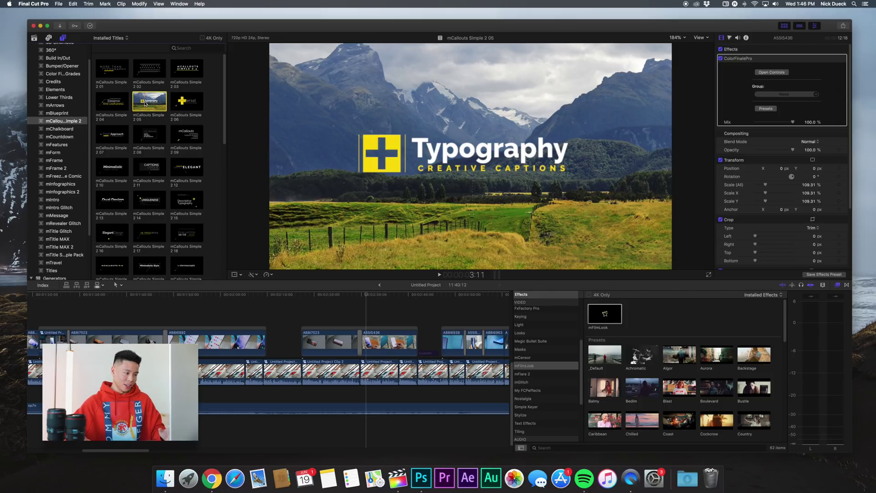
left_click_drag(145, 104, 370, 313)
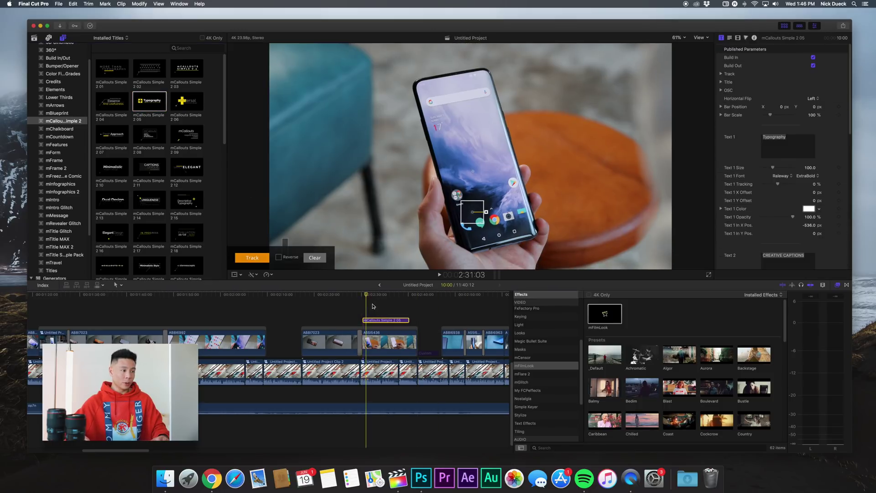
left_click(372, 306)
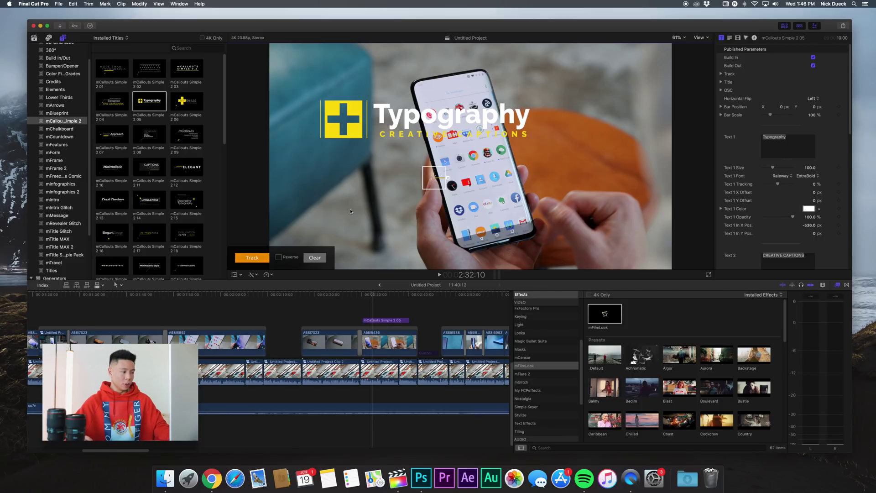
left_click(364, 295)
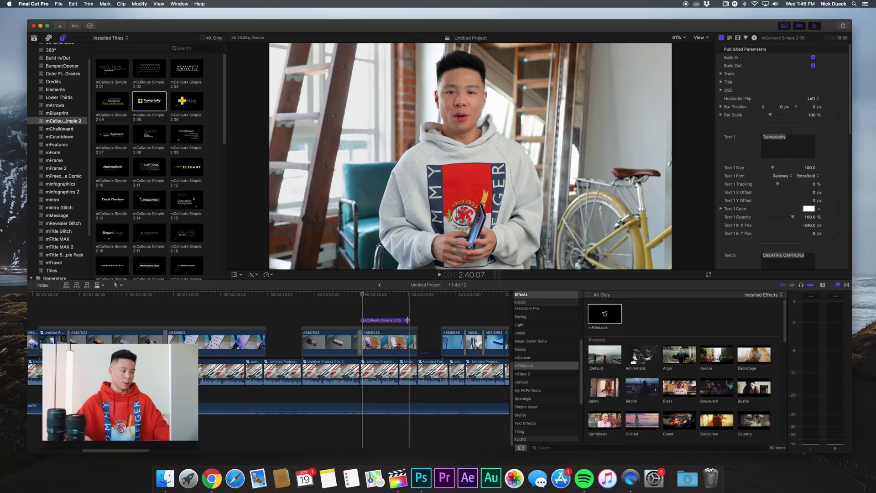
left_click_drag(408, 320, 396, 320)
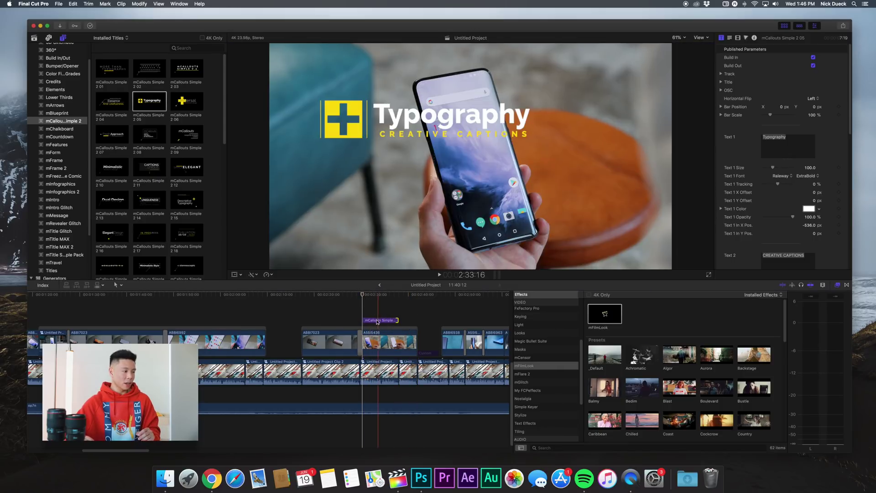
Select the Typography callout and run the tracker on the phone screen.
left_click(375, 322)
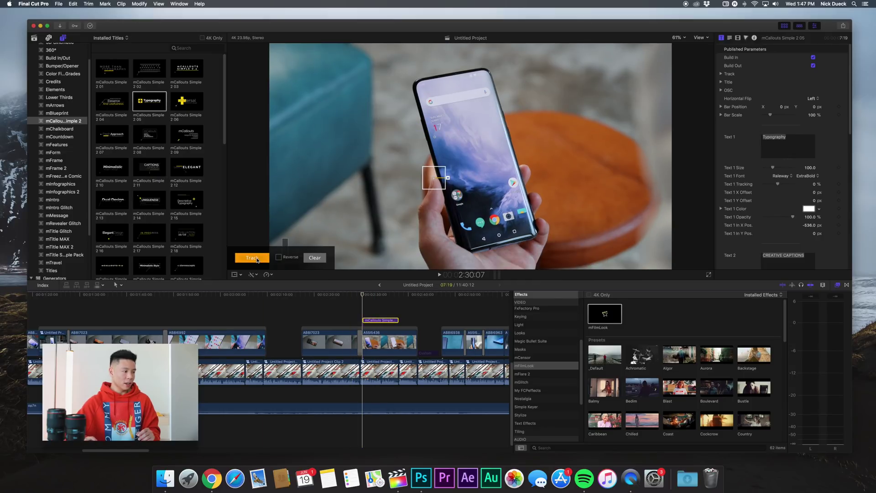
left_click(257, 258)
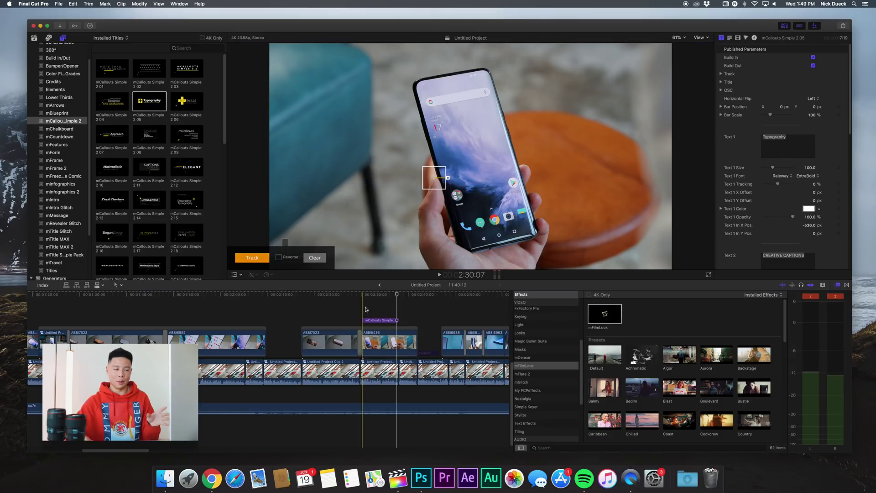
left_click(379, 320)
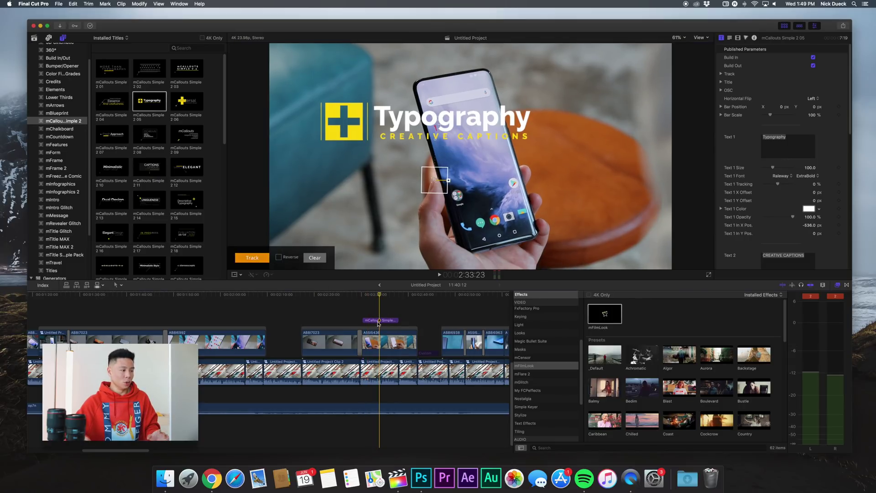
Replace the Text 1 line with 'Justin' and browse the Text 1 font list.
left_click(799, 138)
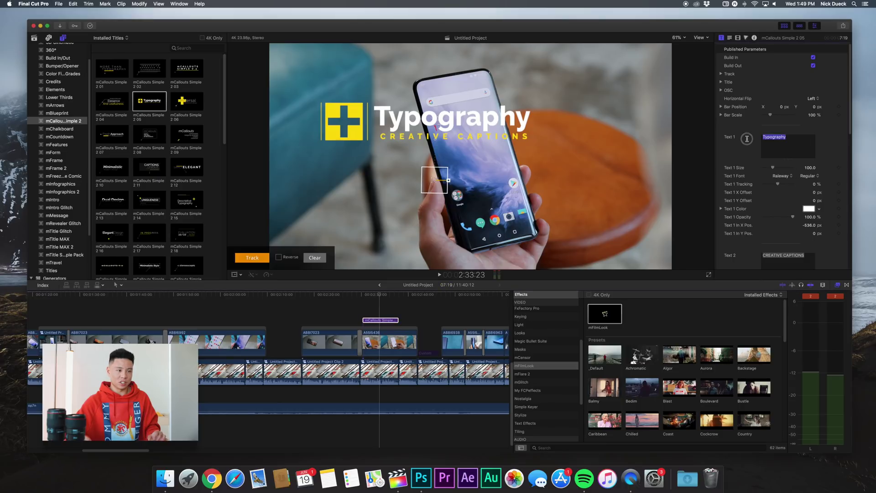
type("Justin")
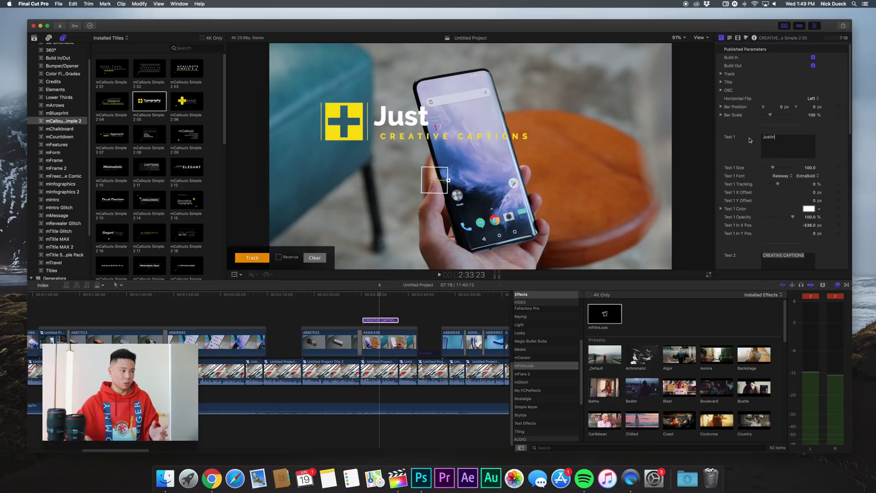
left_click(781, 176)
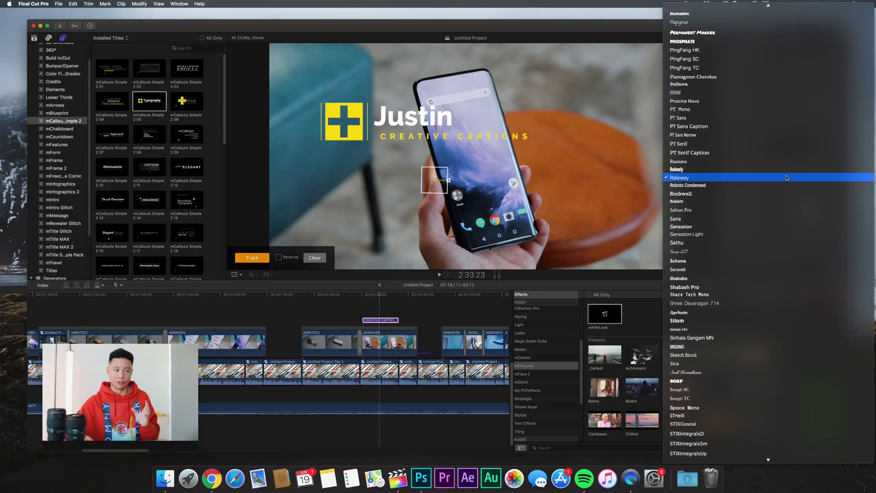
scroll(784, 177, "up", 10)
scroll(783, 177, "up", 15)
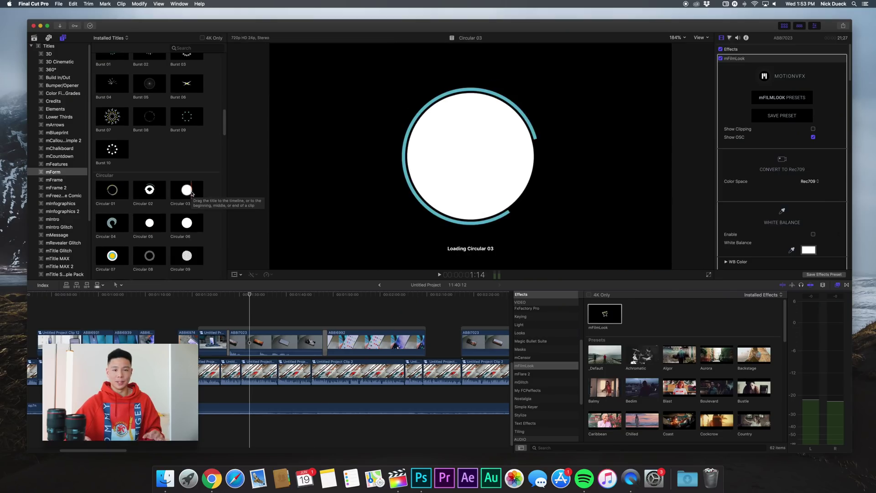
Place the mForm Bar 11 shape above the phone clip and lengthen it.
scroll(191, 194, "up", 3)
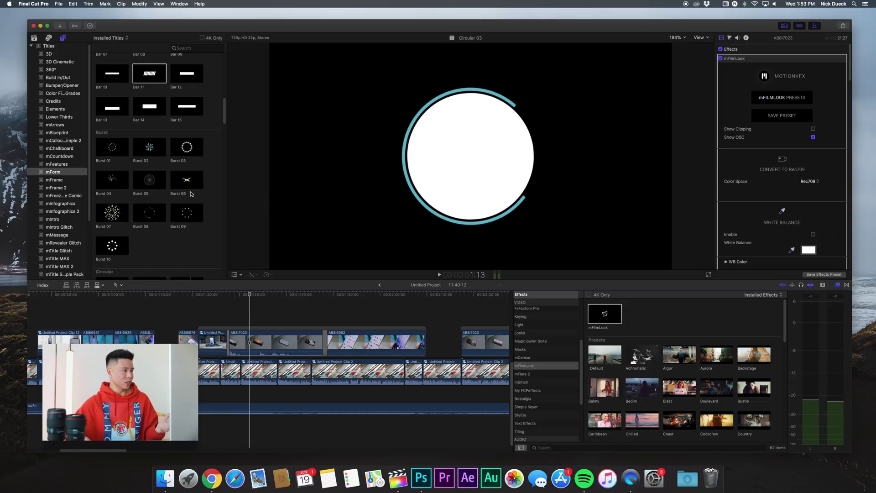
scroll(191, 194, "up", 3)
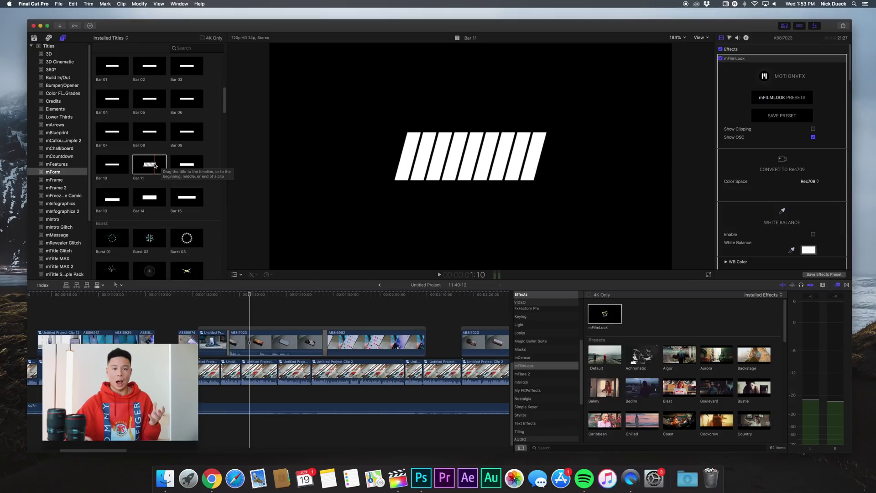
left_click_drag(149, 167, 240, 319)
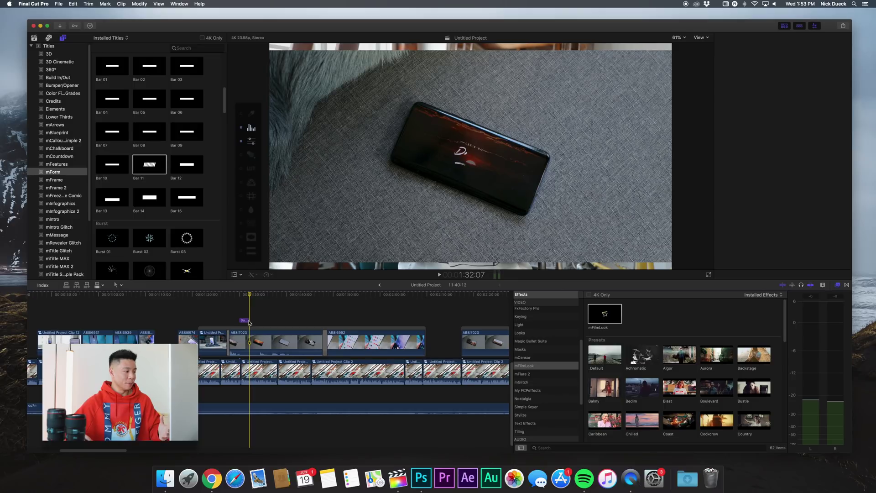
mouse_move(248, 318)
left_mouse_down()
mouse_move(315, 321)
mouse_move(258, 327)
left_mouse_up()
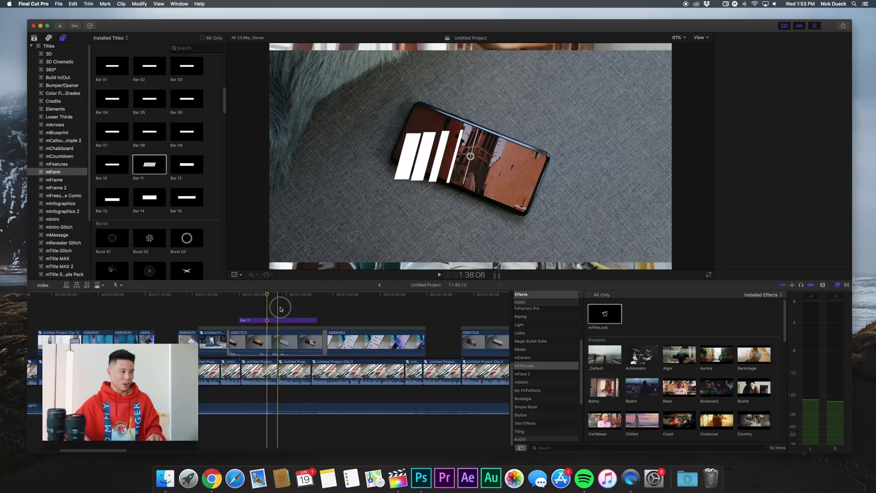
Scale the Bar 11 stripes shape up to about 165% with the Transform handles.
left_click(259, 321)
left_click(234, 274)
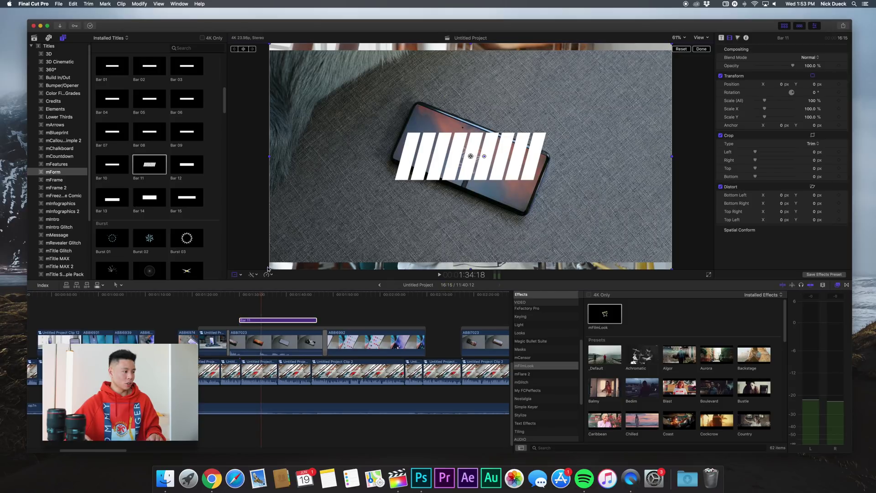
left_click_drag(268, 269, 138, 334)
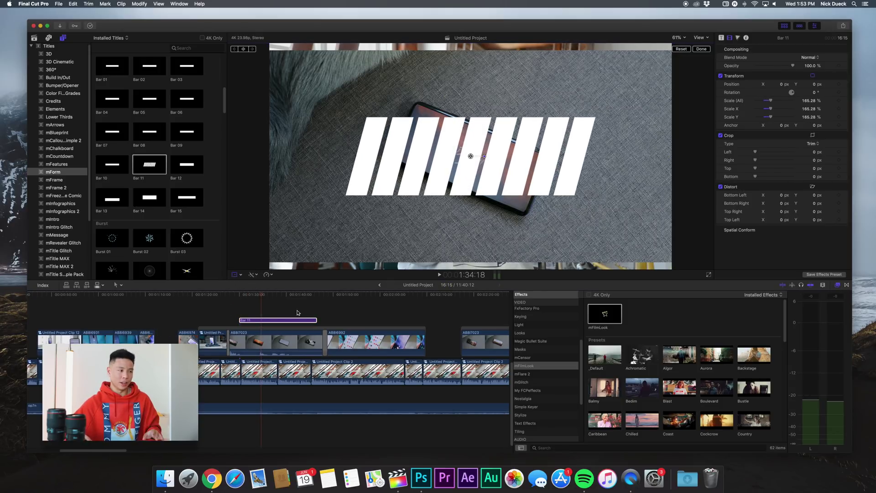
left_click(295, 312)
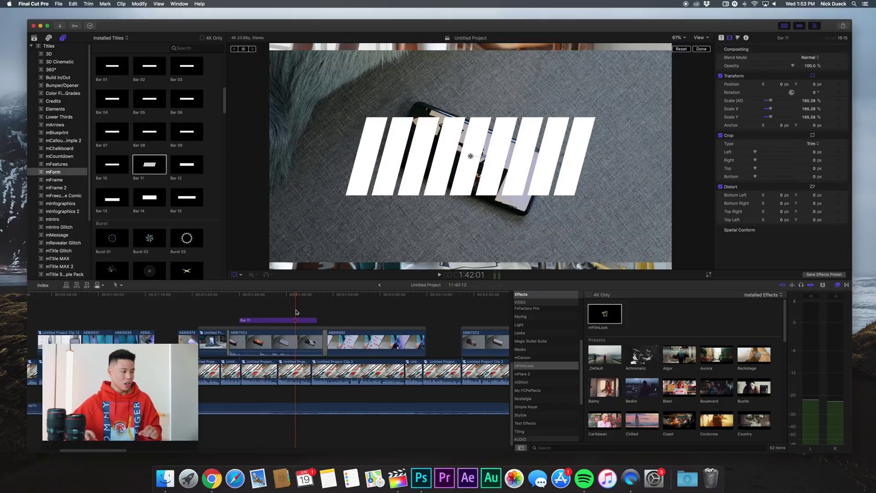
left_click(230, 309)
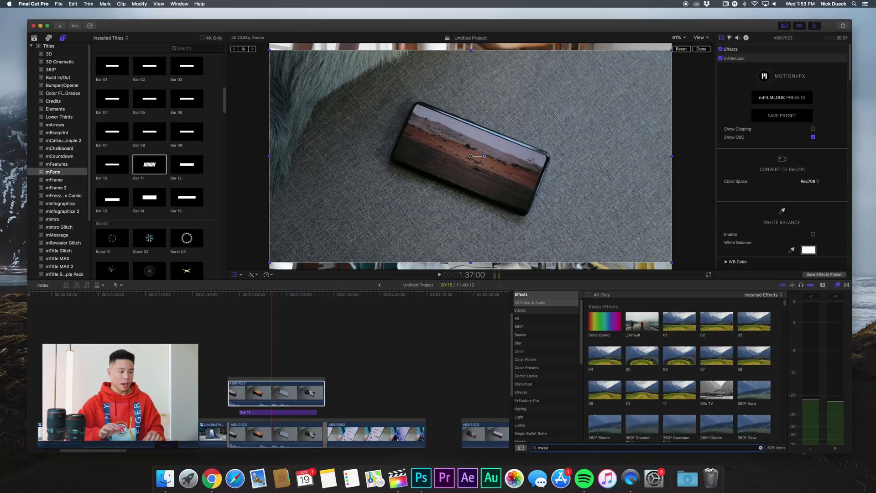
Apply Draw Mask to the AB8I7023 phone clip and magnify the viewer to 150%.
key("Return")
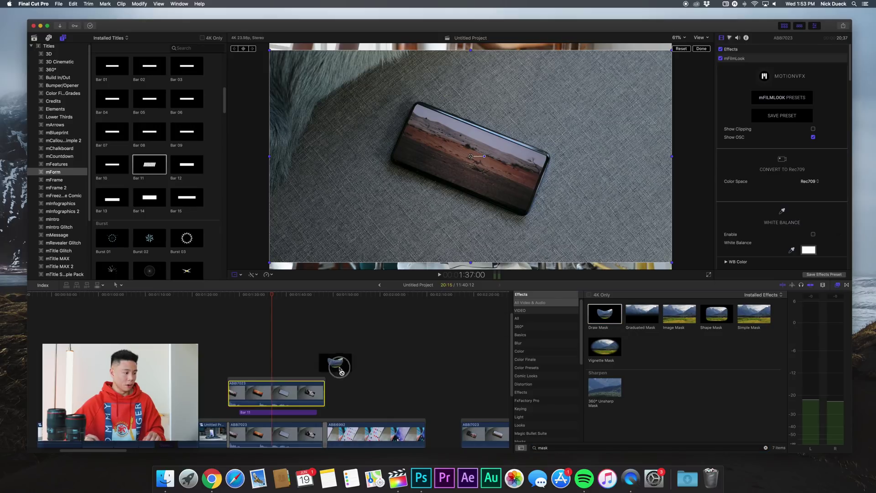
left_click_drag(611, 327, 295, 395)
left_click(701, 49)
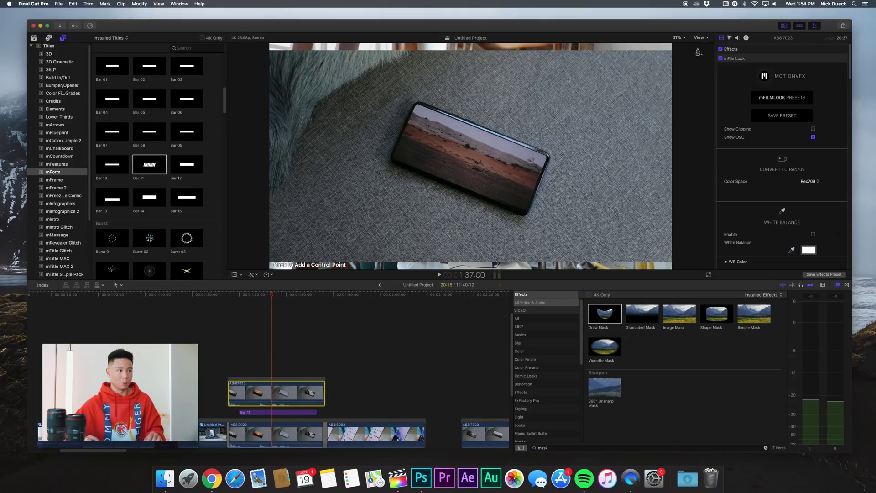
left_click(677, 37)
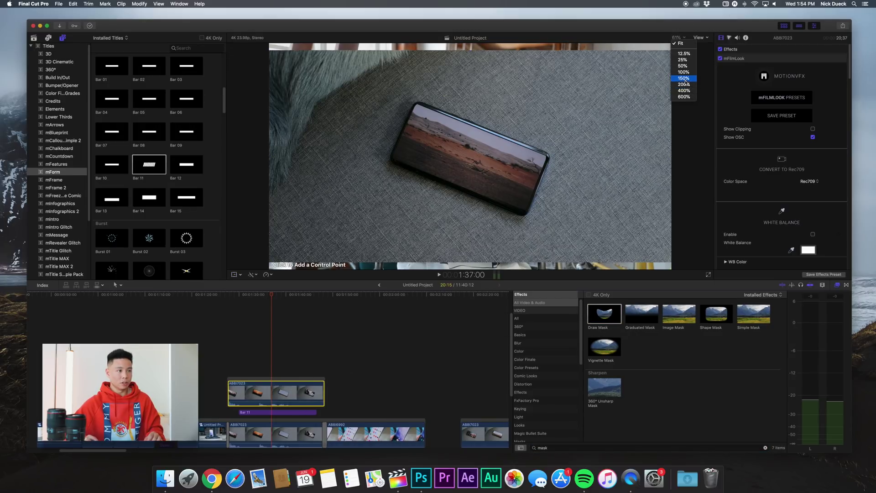
left_click(684, 80)
scroll(710, 155, "down", 5)
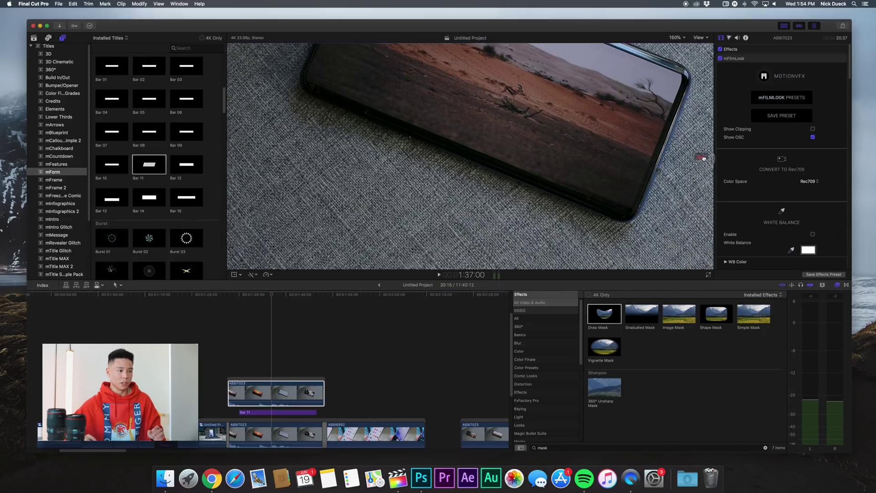
scroll(648, 184, "up", 3)
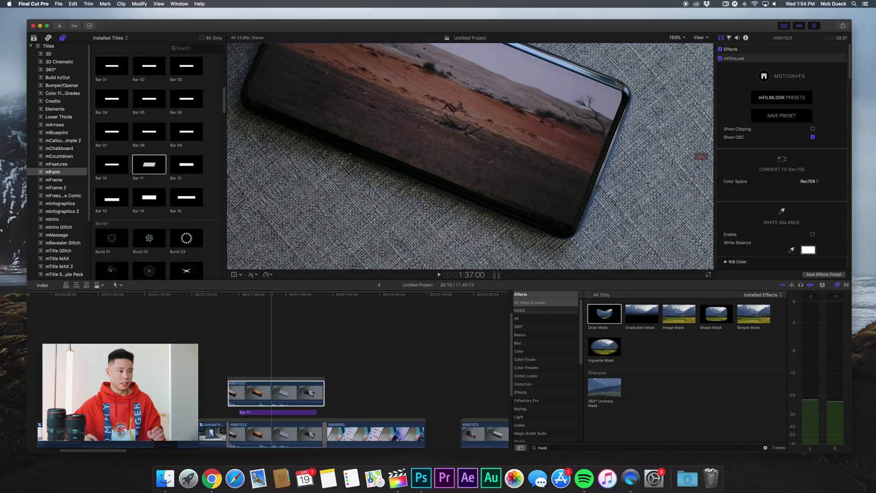
Place three mask points along the phone and at its corner.
left_click(578, 235)
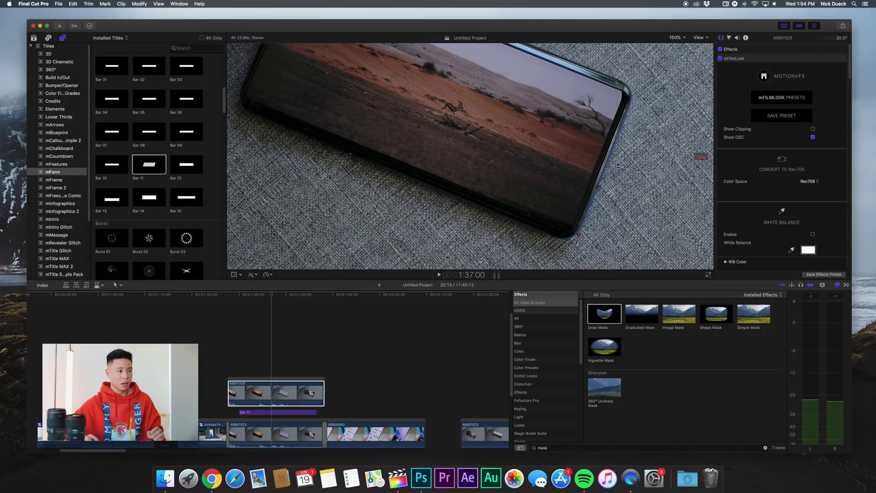
left_click(631, 105)
left_click(621, 82)
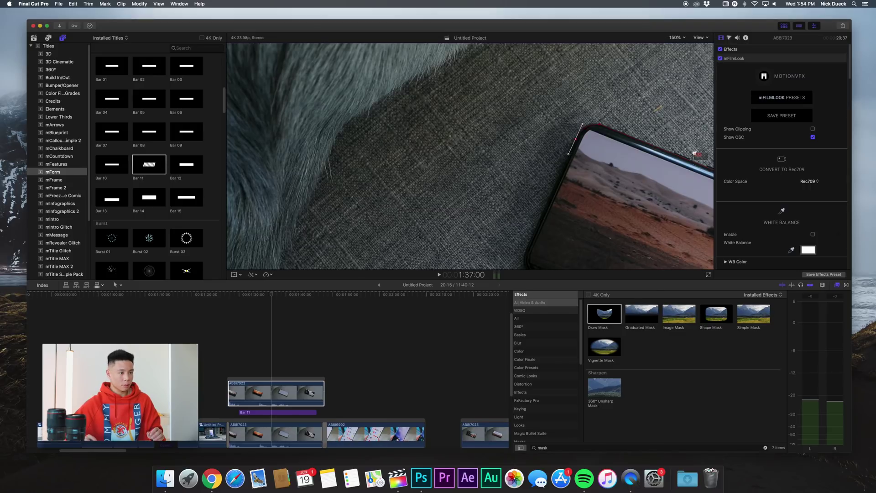
Fit the frame, play back the phone clip, and set Bar 11's blend mode to Overlay.
key("shift+z")
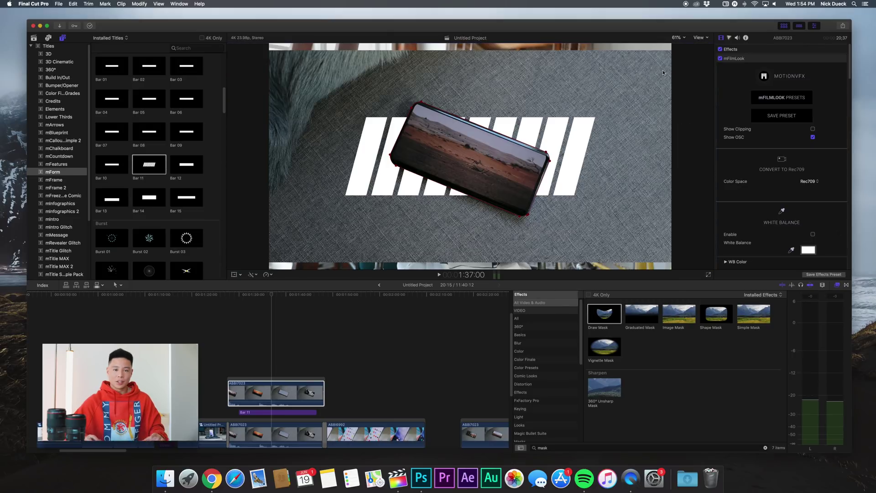
left_click(283, 389)
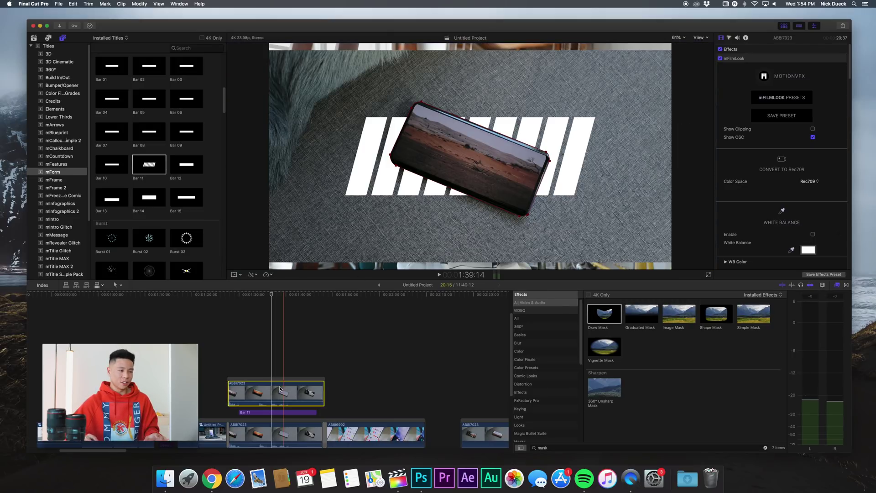
left_click(230, 362)
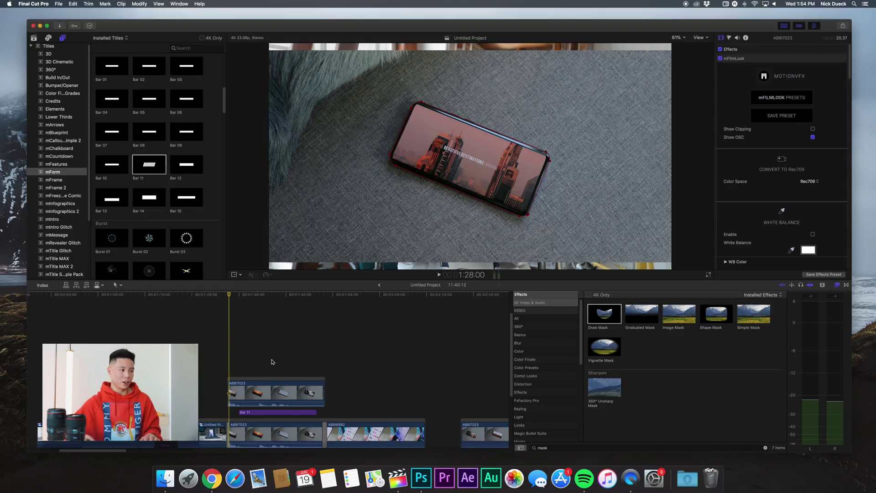
key("space")
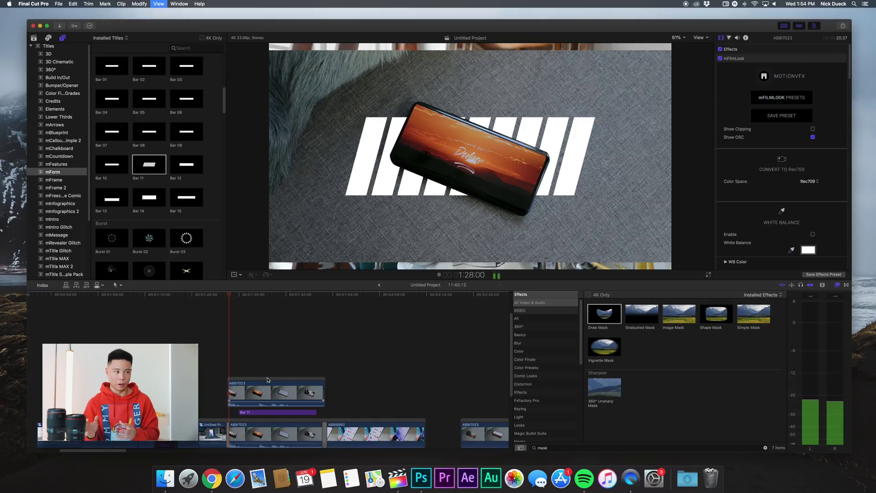
left_click(810, 137)
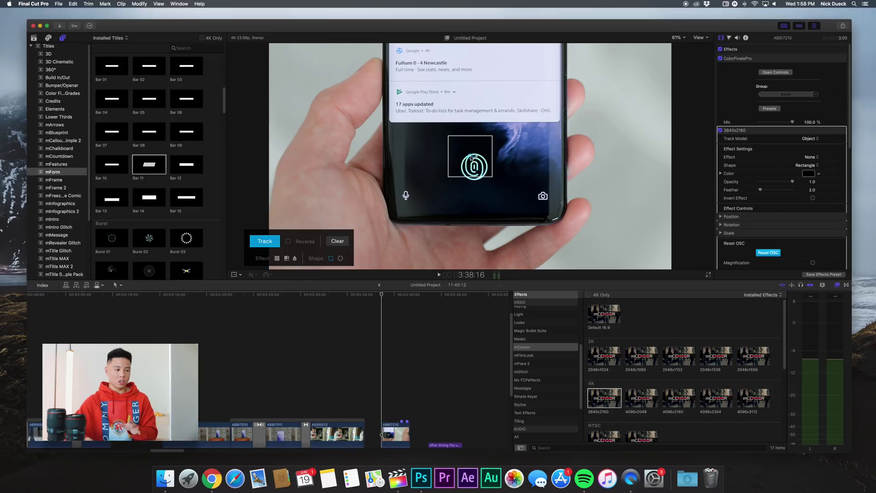
Move the censor box onto the '17 apps updated' notification and enlarge it to cover it.
scroll(640, 347, "down", 2)
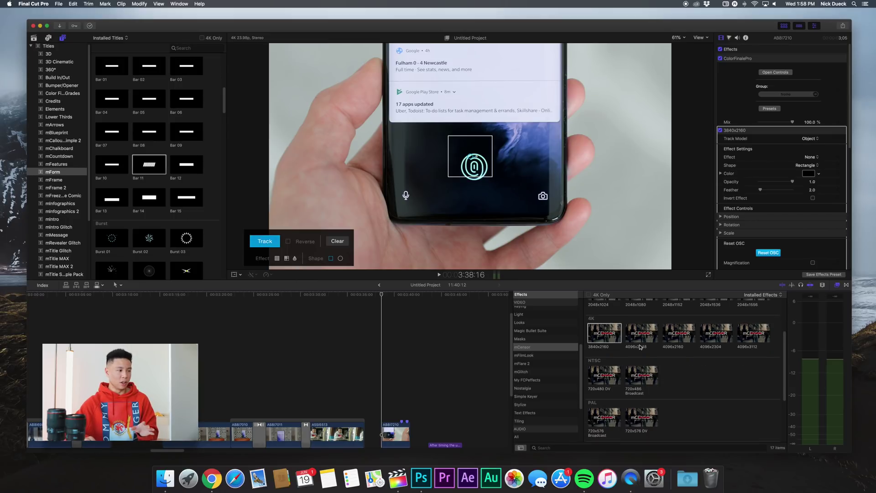
scroll(640, 347, "down", 2)
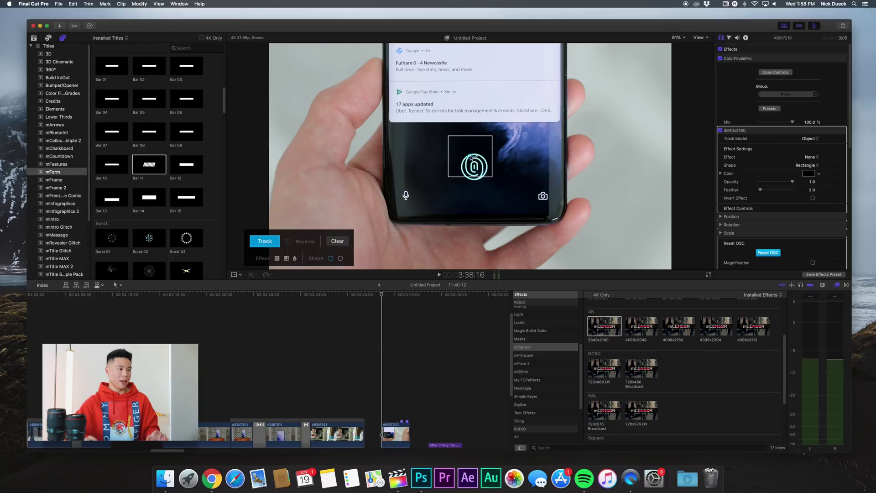
left_click_drag(471, 158, 415, 106)
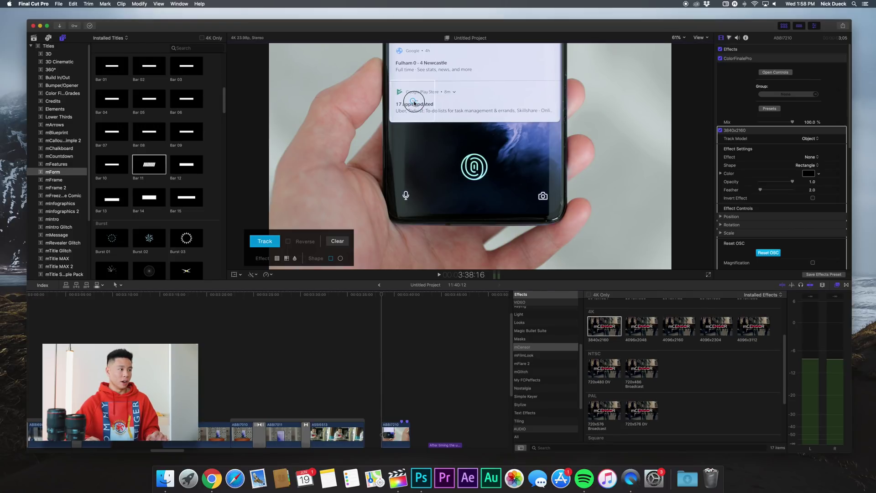
left_click_drag(435, 122, 446, 129)
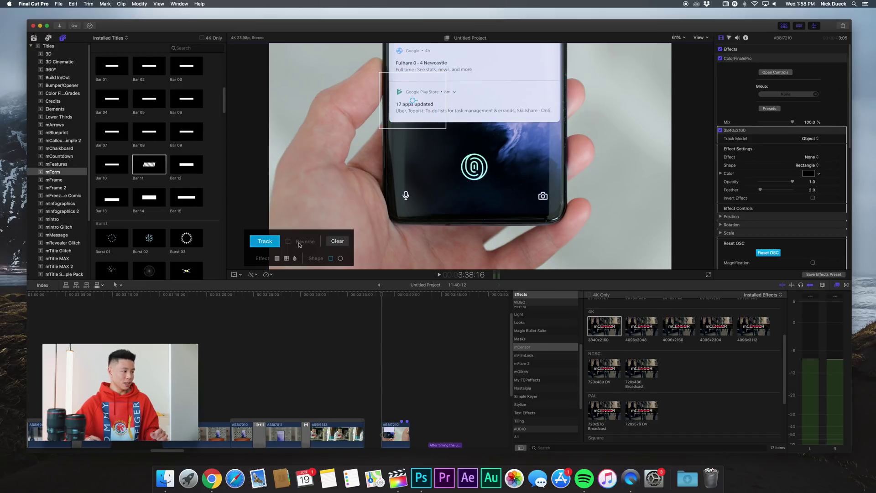
Track the censor box through the clip, switch it to pixelation, and play back.
left_click(273, 242)
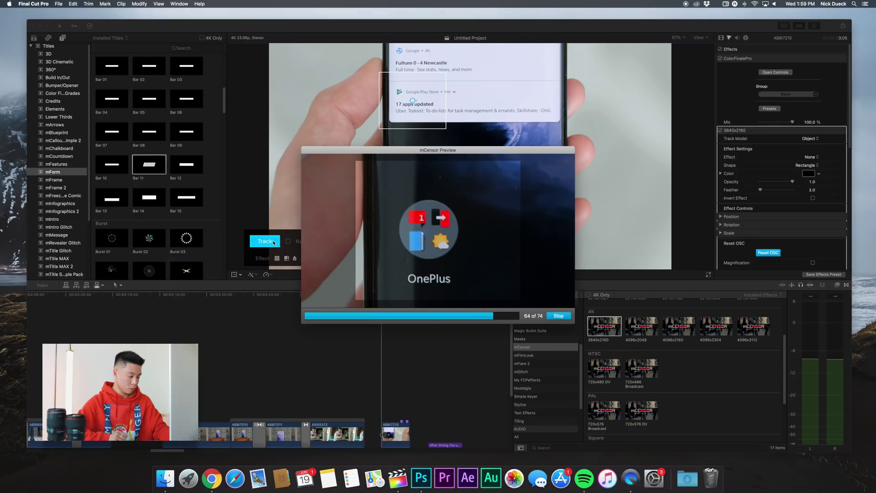
left_click(287, 259)
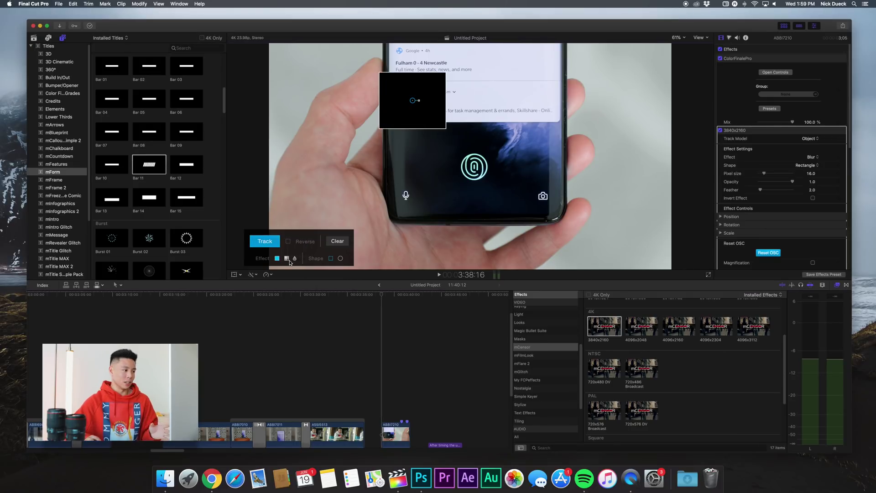
left_click(286, 258)
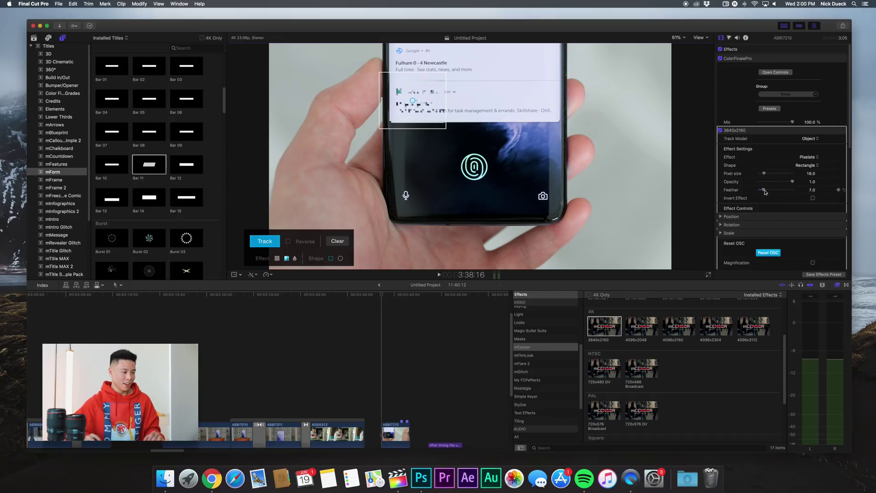
key("space")
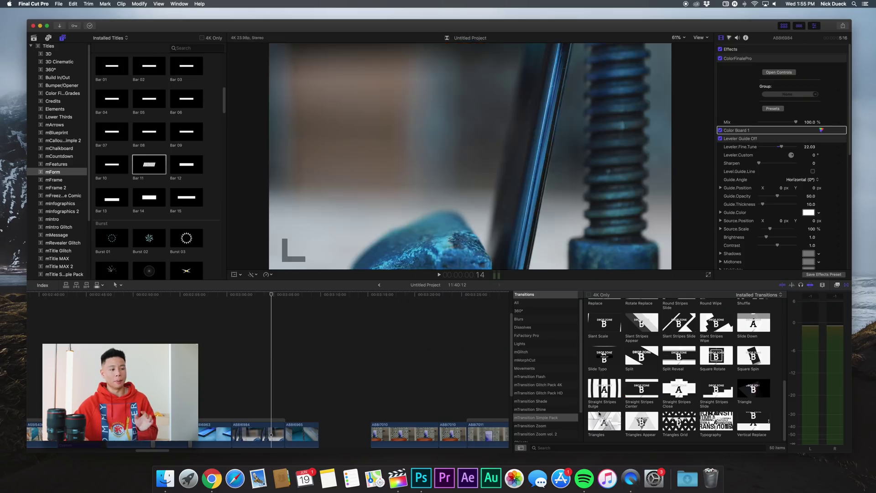
Preview Cross Wipe and drop it on the edit point between two phone clips.
scroll(638, 393, "up", 10)
left_click(607, 382)
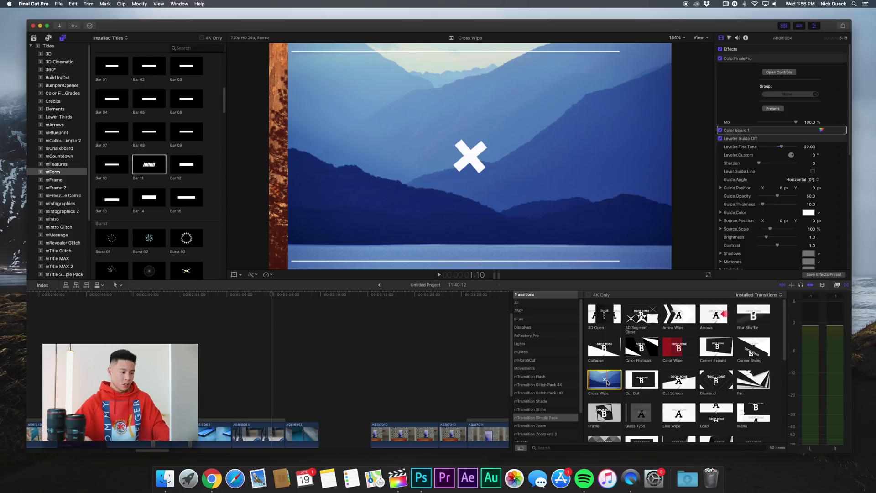
left_click_drag(607, 382, 288, 437)
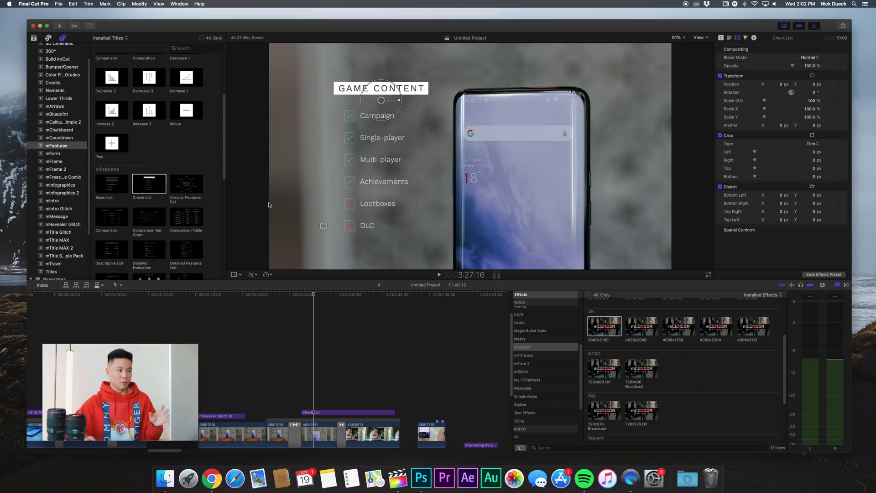
Preview Rating List, then show the GAME CONTENT Check List clip's Published Parameters.
scroll(136, 226, "down", 10)
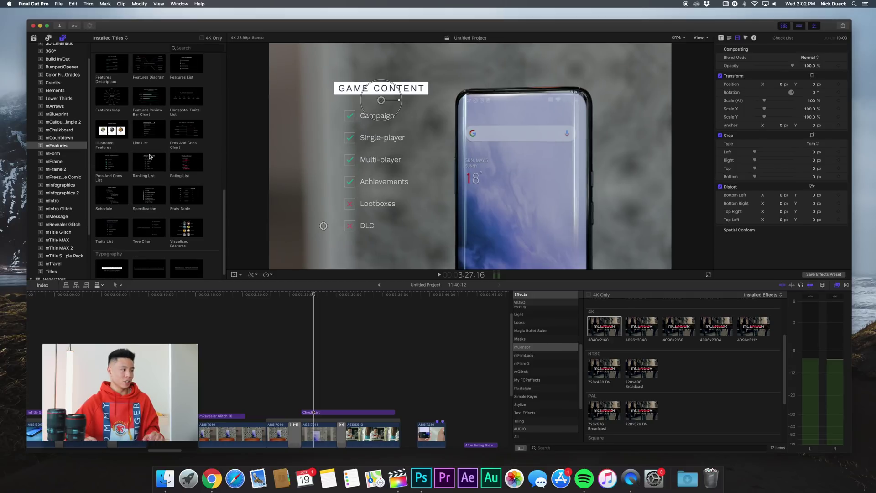
left_click(197, 164)
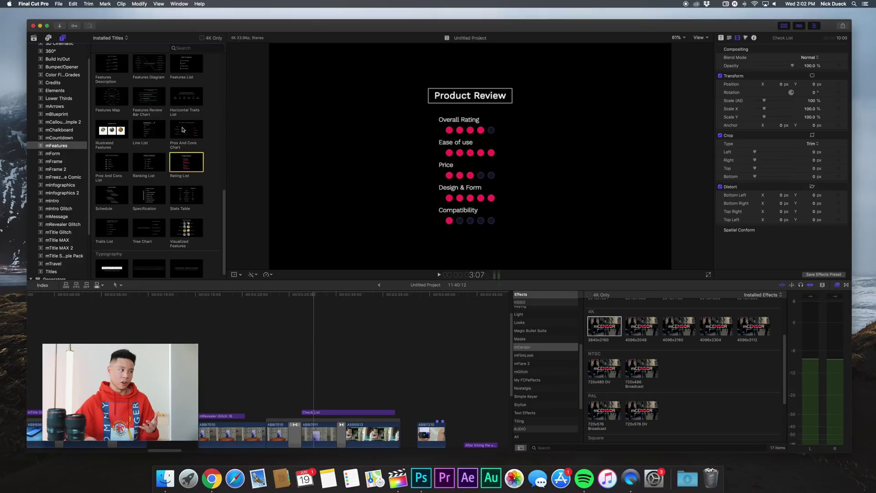
scroll(186, 156, "up", 10)
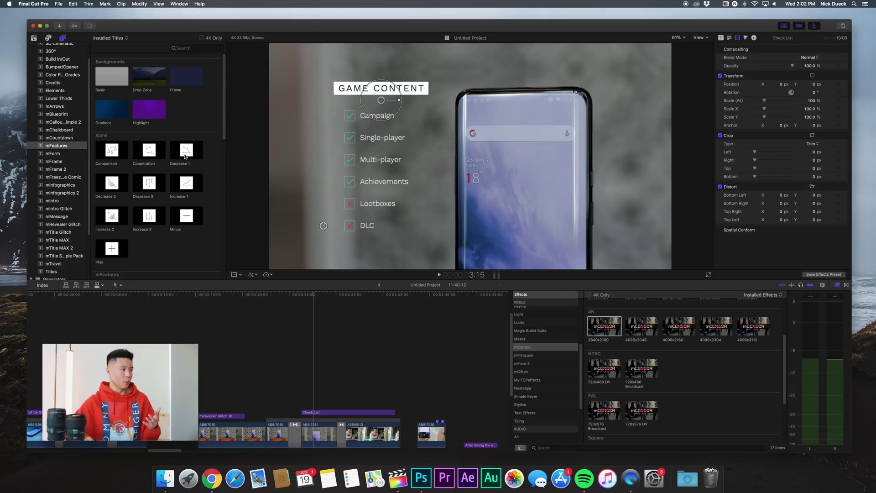
left_click(322, 412)
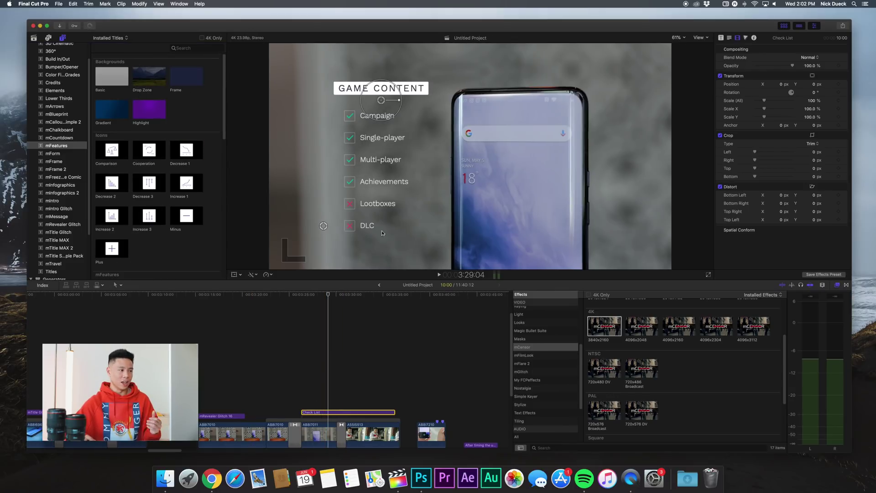
left_click(728, 38)
left_click(721, 38)
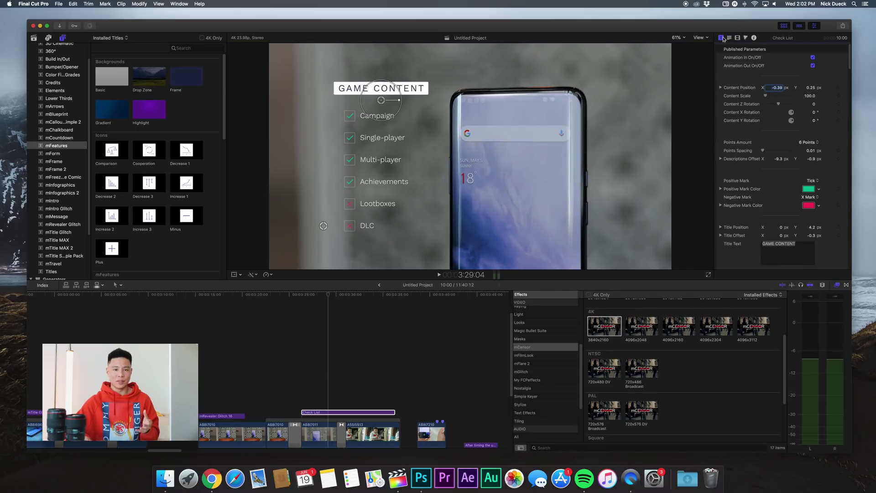
scroll(763, 160, "down", 4)
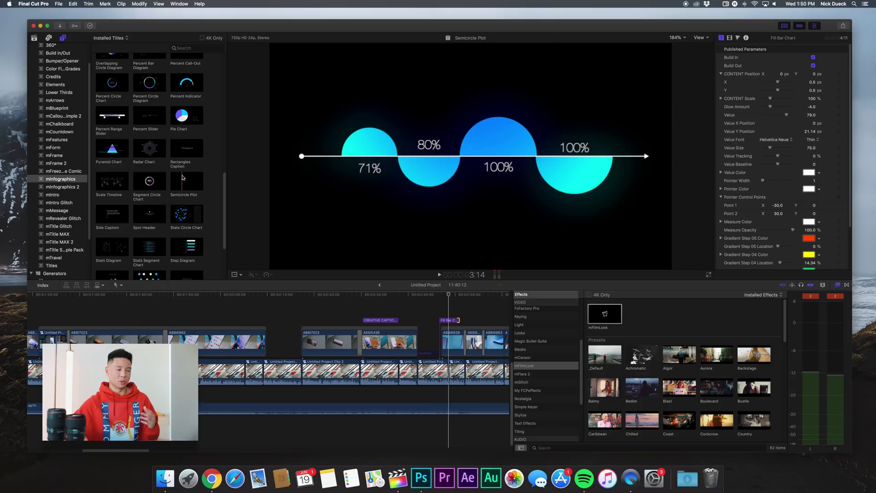
Scroll through the mInfographics titles to browse them.
scroll(183, 176, "up", 3)
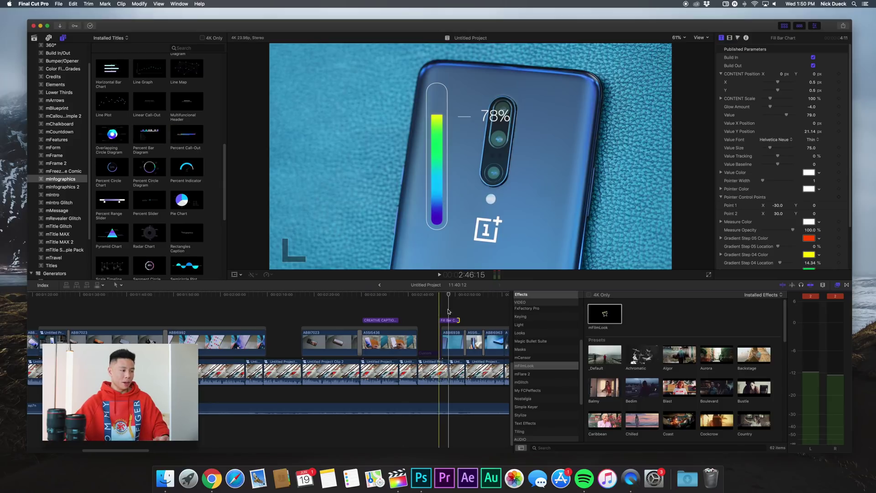
Drag the 78% Fill Bar Chart left in the viewer, off the phone's camera.
left_click(449, 320)
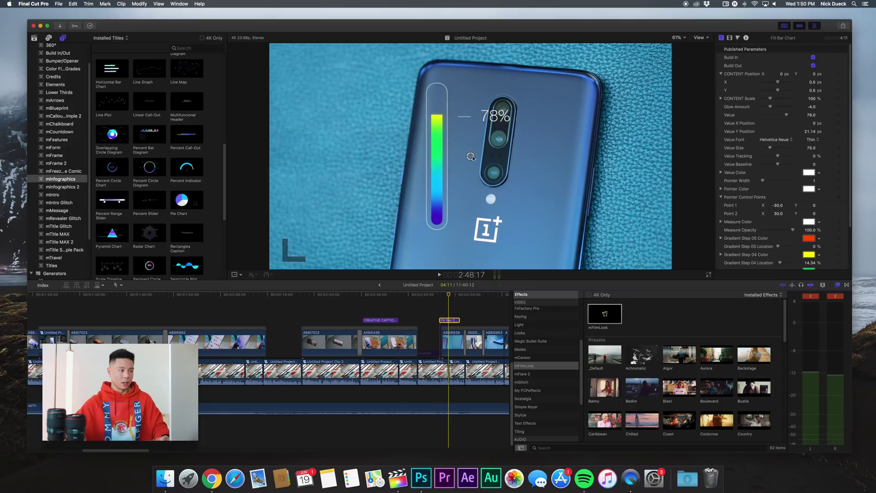
left_click_drag(411, 164, 377, 159)
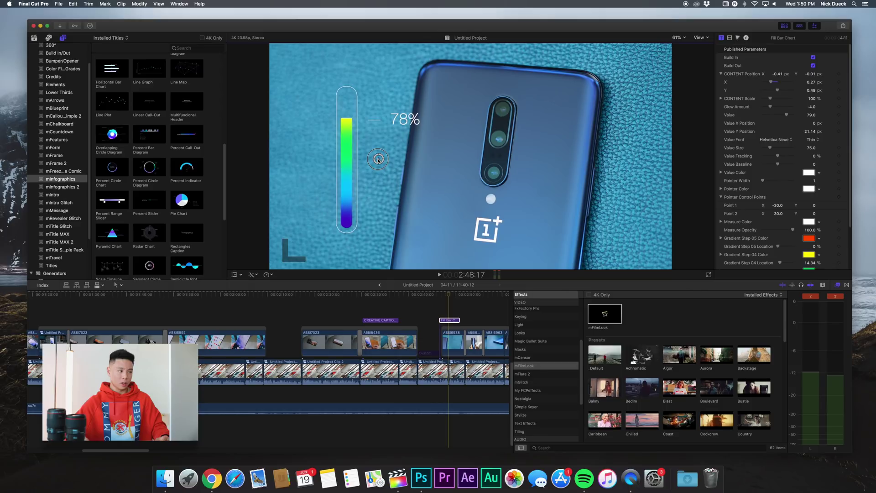
scroll(844, 228, "down", 1)
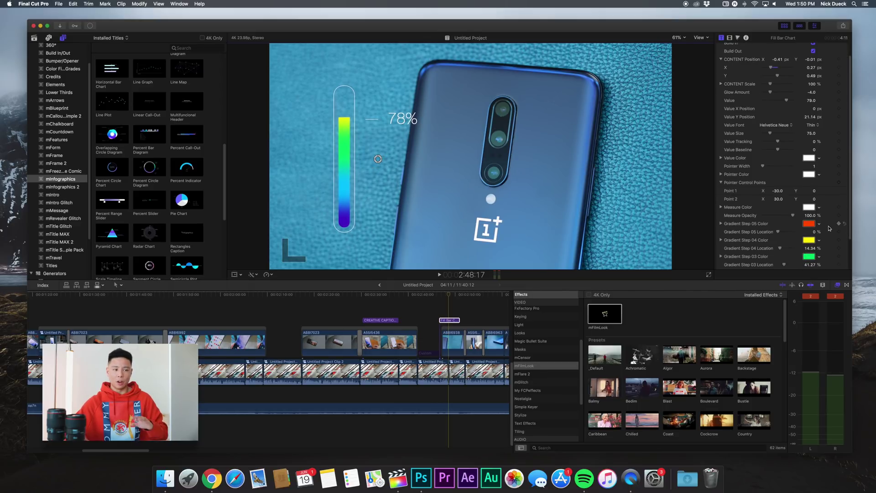